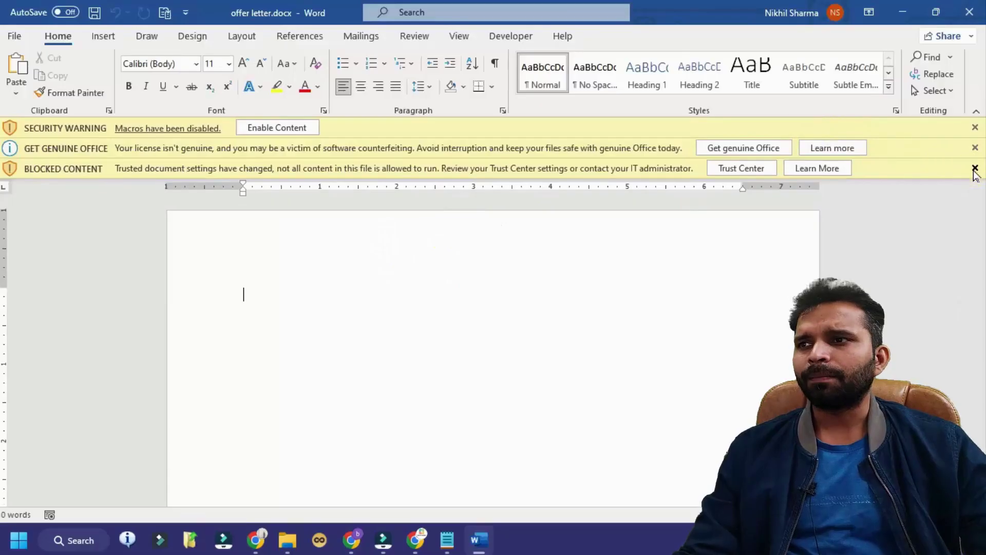
# - Dismiss the Get Genuine Office and disabled-macros warning bars
pyautogui.click(975, 167)
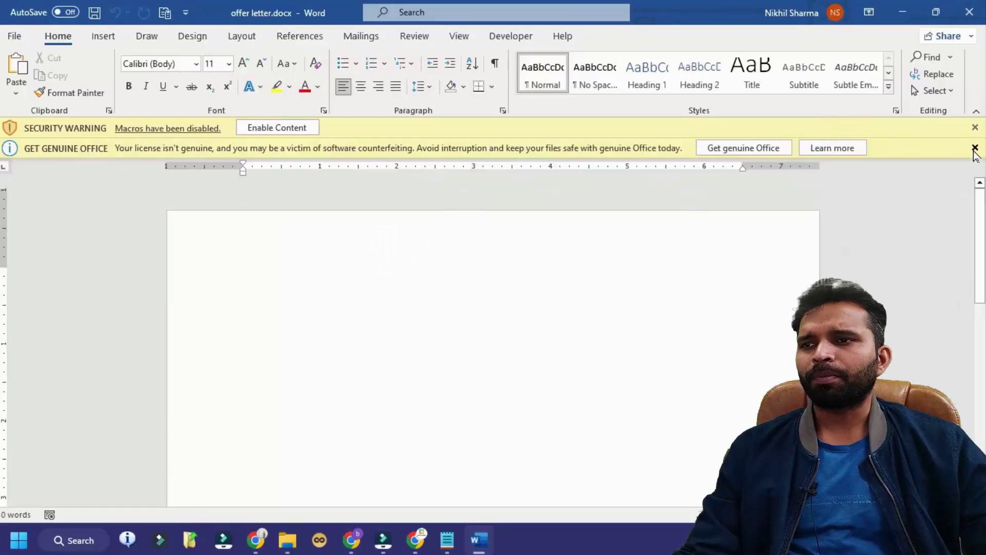
pyautogui.click(976, 147)
pyautogui.click(275, 128)
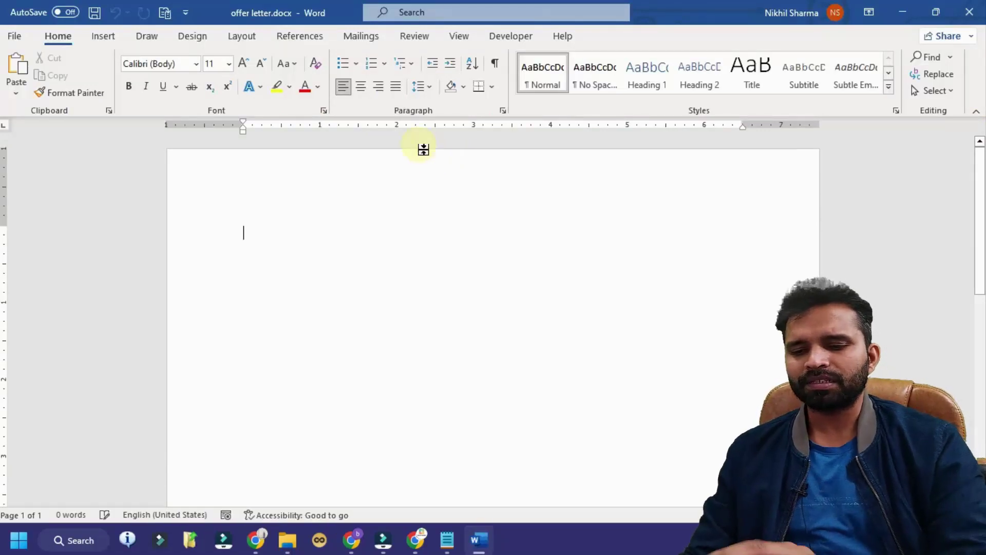
# - Run the CreateOfferLetter macro from the Alt+F8 macros list
pyautogui.hotkey('alt', 'F8')
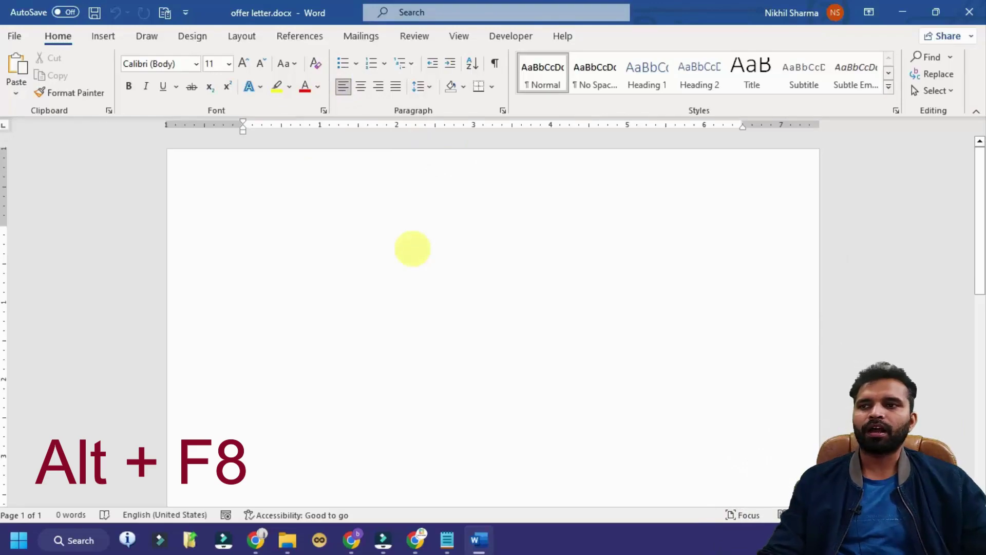
pyautogui.hotkey('alt', 'F8')
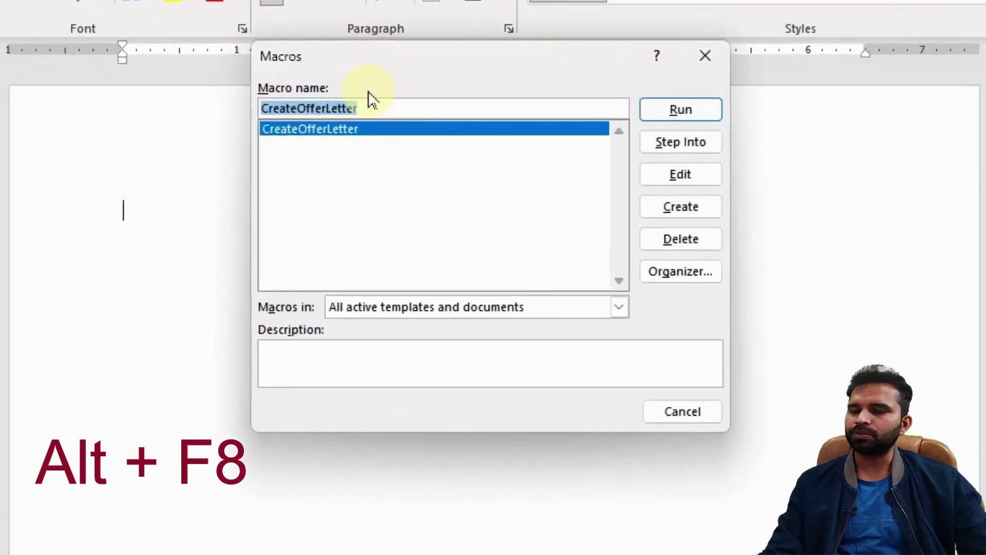
pyautogui.moveTo(395, 136); pyautogui.dragTo(340, 122)
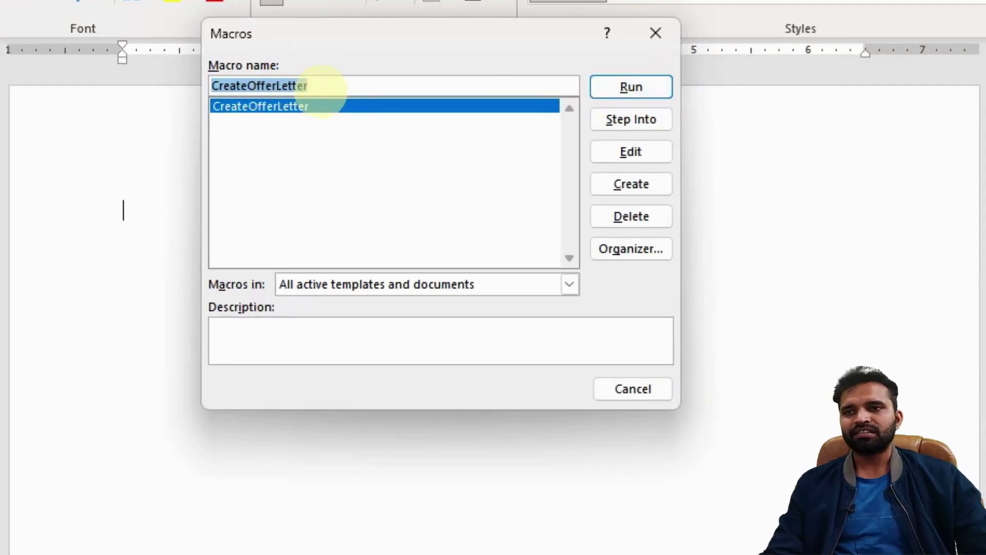
pyautogui.click(643, 98)
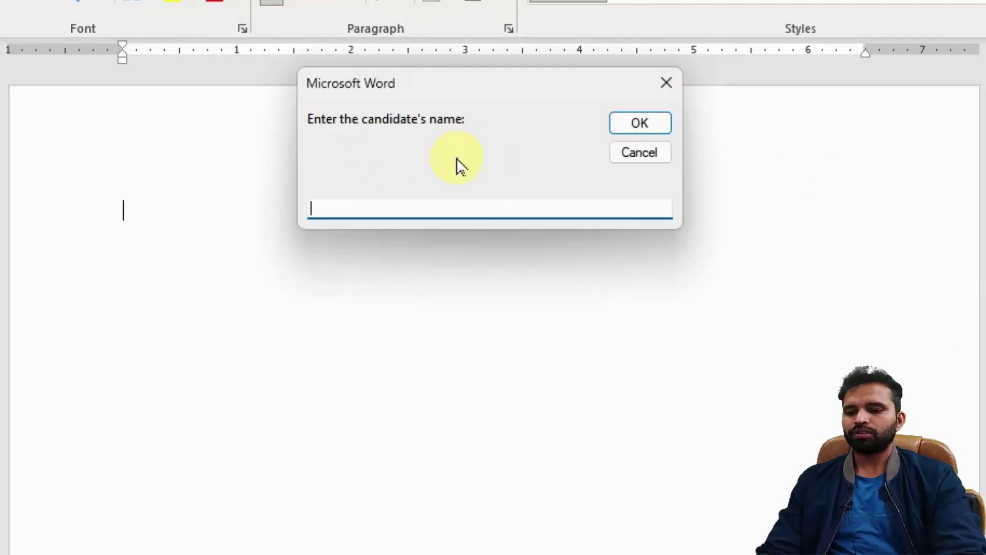
# - Enter the candidate's full name and the designation 'Testing Engineer' to generate the letter
pyautogui.write('N')
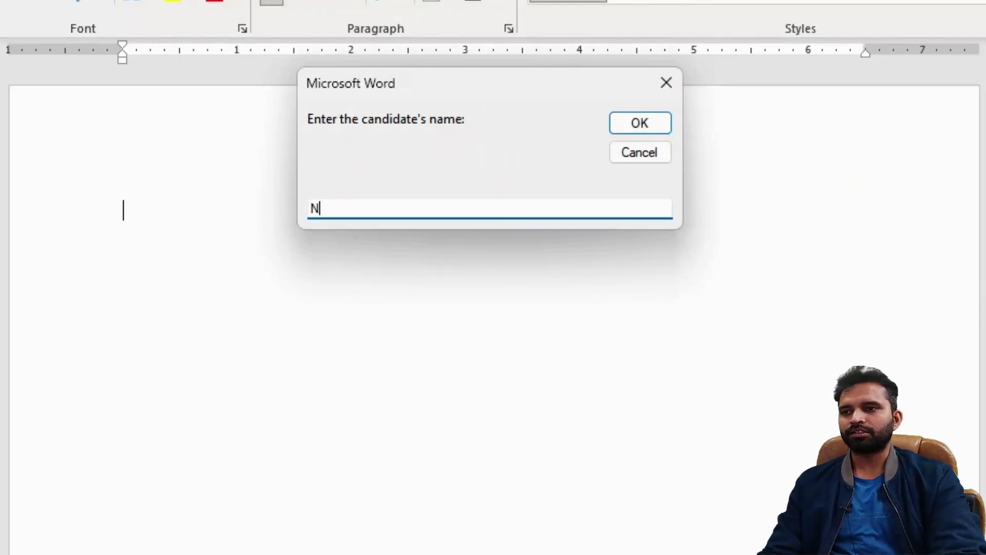
pyautogui.write('Ikhil')
pyautogui.press('BackSpace')
pyautogui.press('BackSpace')
pyautogui.press('BackSpace')
pyautogui.press('BackSpace')
pyautogui.press('BackSpace')
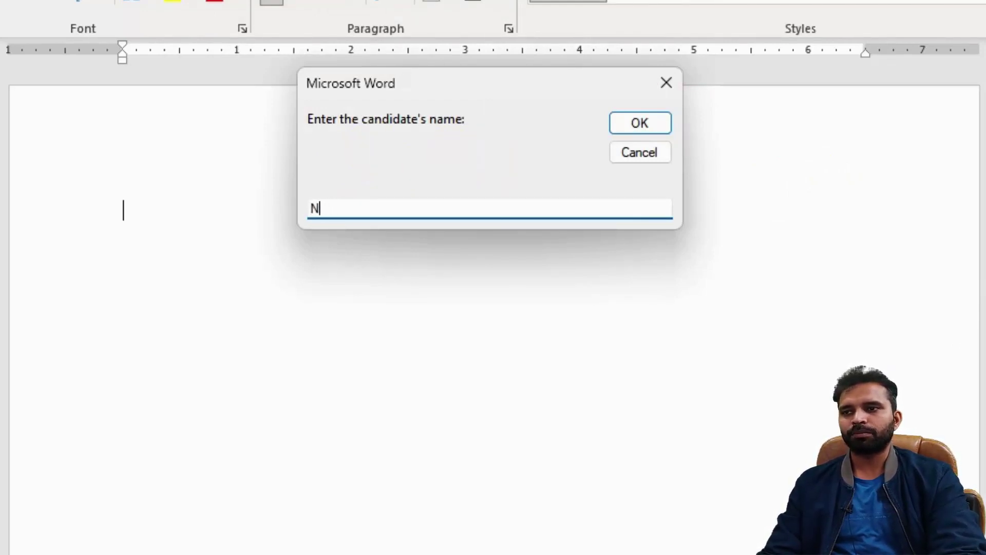
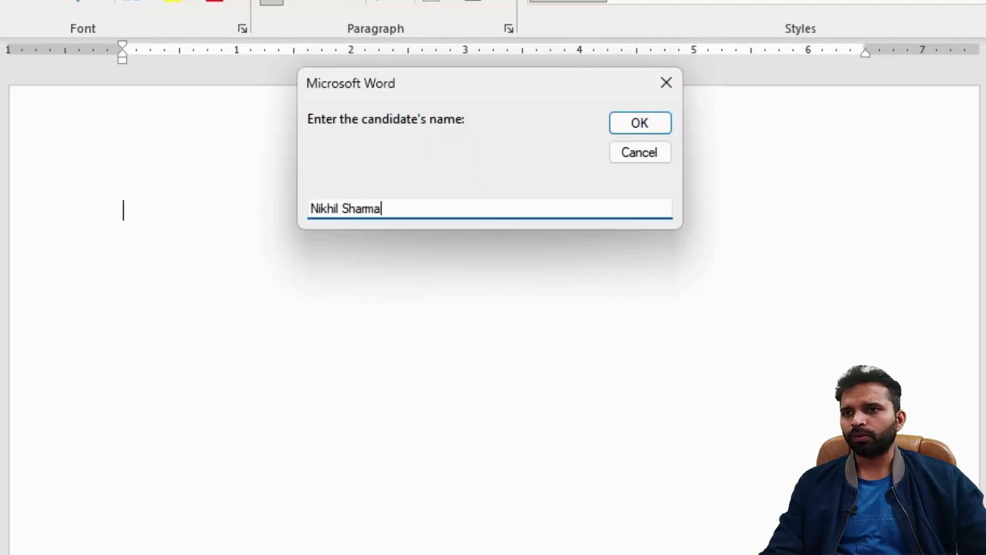
pyautogui.click(639, 125)
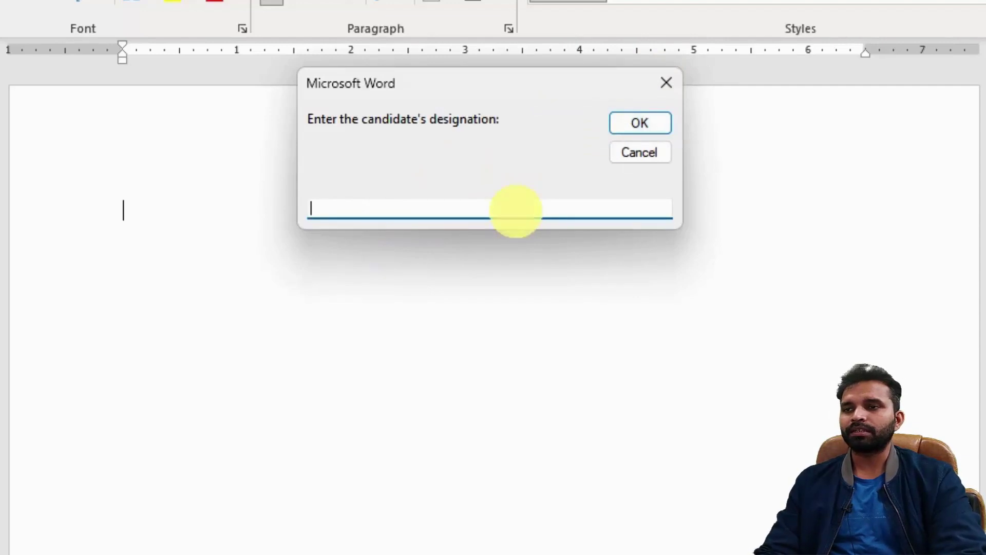
pyautogui.write('Testing E')
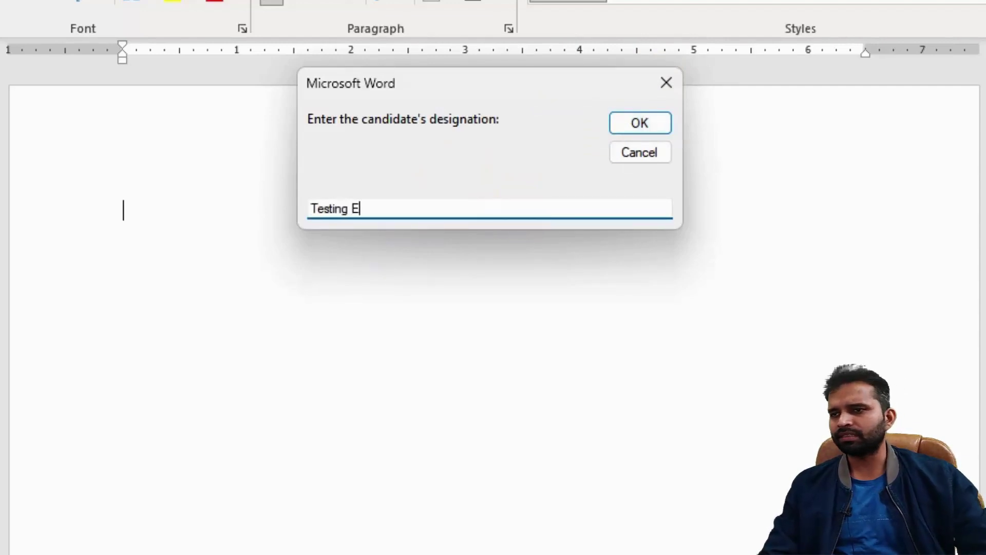
pyautogui.write('ngineer')
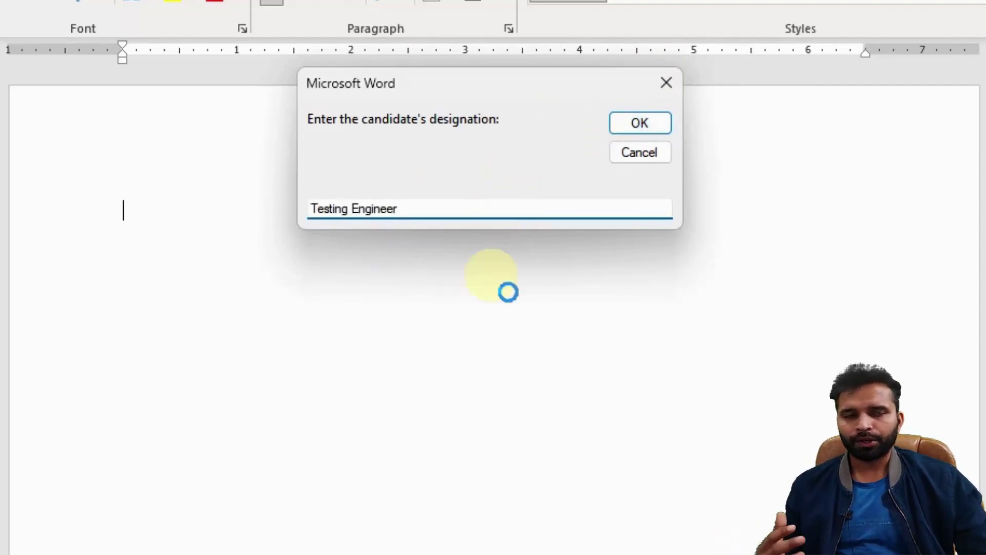
pyautogui.click(636, 128)
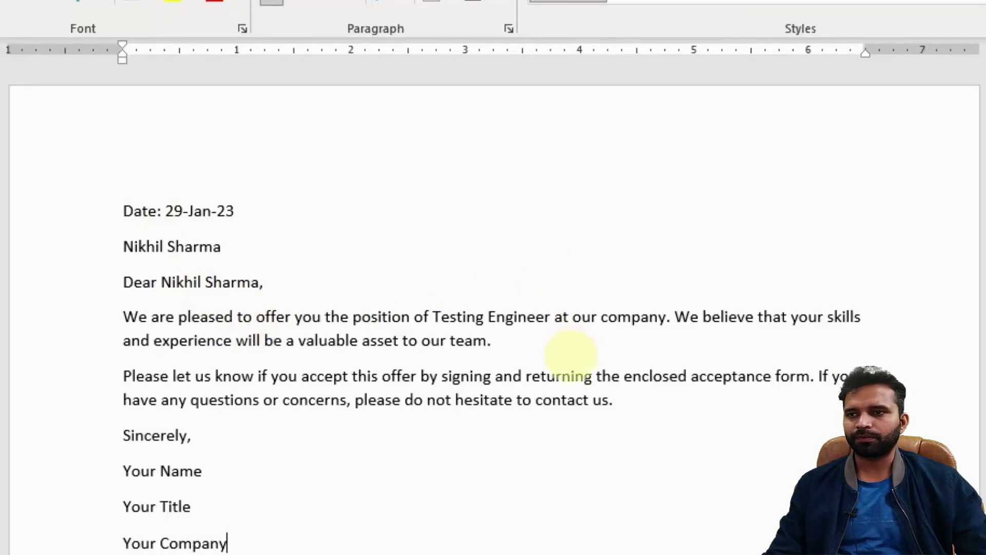
pyautogui.keyDown('ctrl'); pyautogui.scroll(-5, 598, 366); pyautogui.keyUp('ctrl')
pyautogui.keyDown('ctrl'); pyautogui.scroll(-3, 600, 370); pyautogui.keyUp('ctrl')
pyautogui.keyDown('ctrl'); pyautogui.scroll(3, 601, 370); pyautogui.keyUp('ctrl')
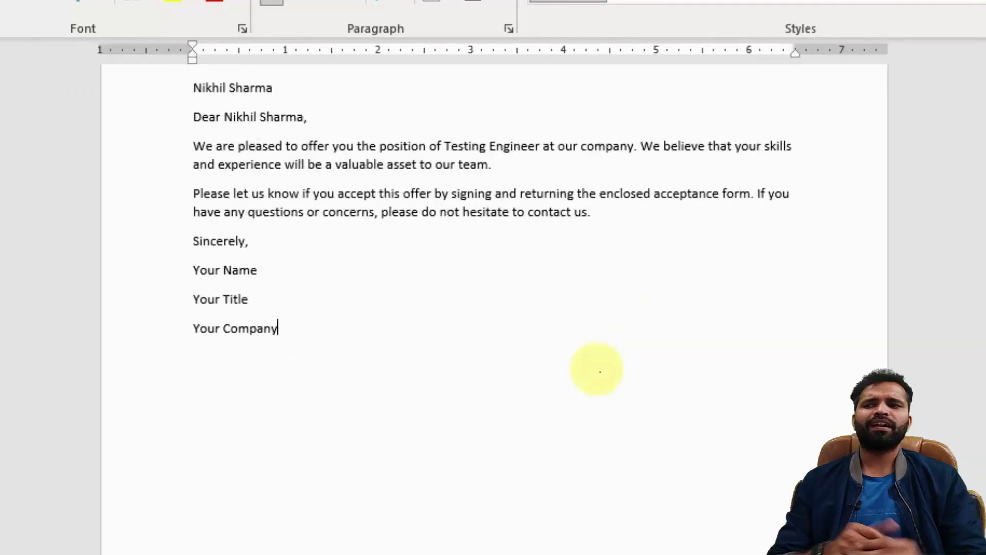
pyautogui.keyDown('ctrl'); pyautogui.scroll(1, 600, 371); pyautogui.keyUp('ctrl')
pyautogui.scroll(3, 601, 374)
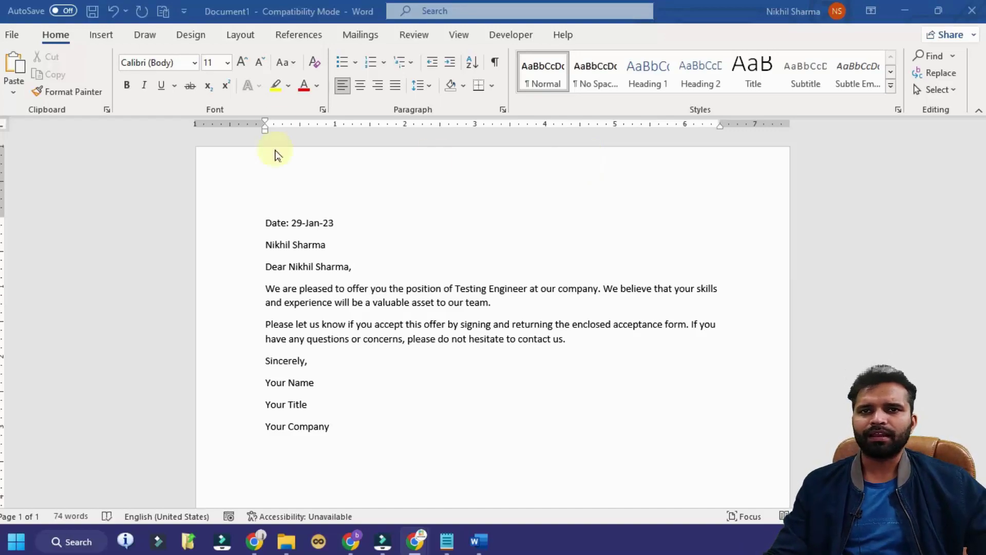
# - Close the generated letter without saving, then close offer letter.docx
pyautogui.click(972, 11)
pyautogui.click(490, 295)
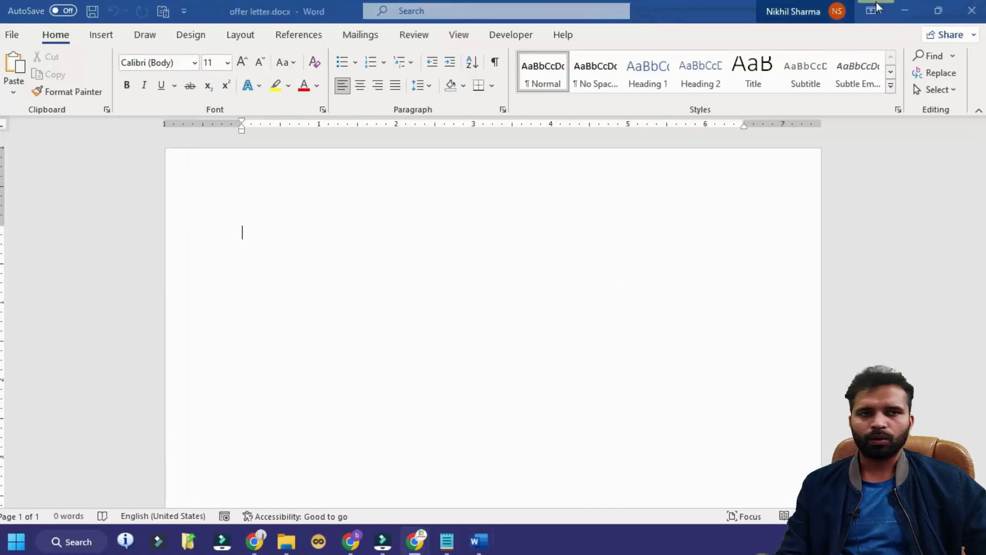
pyautogui.click(972, 10)
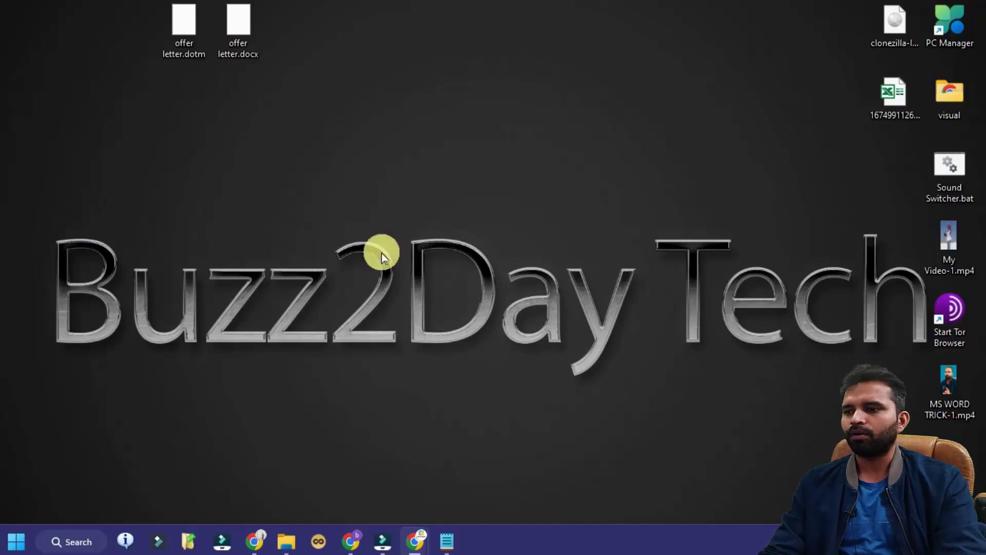
# - Relaunch Word via the Run prompt with 'winword' and start a blank document
pyautogui.press('super+r')
pyautogui.write('winwor')
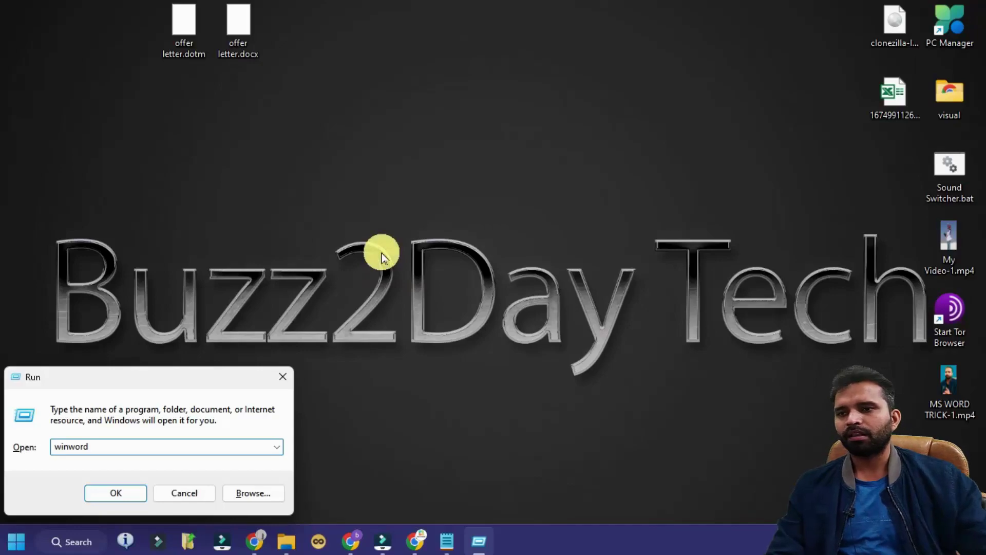
pyautogui.press('Return')
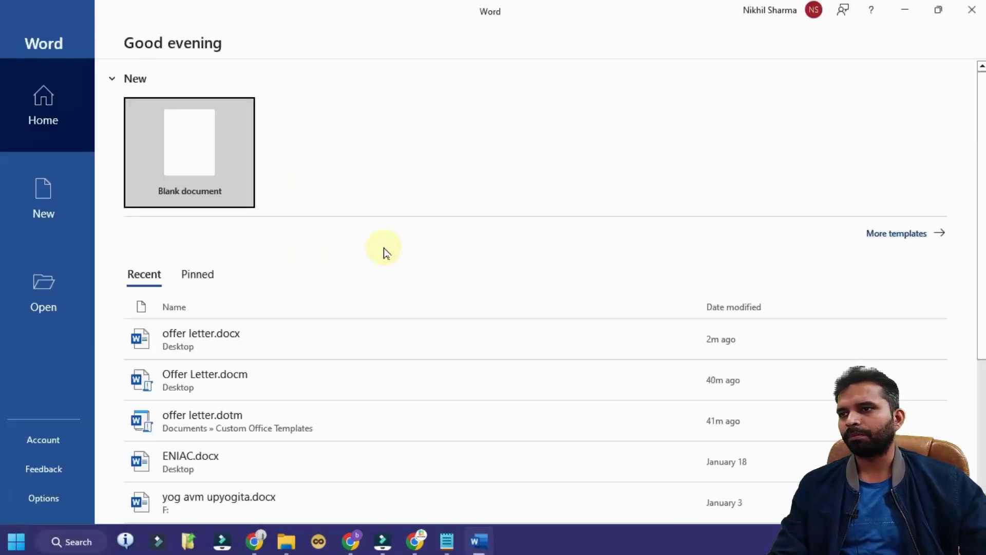
pyautogui.click(263, 149)
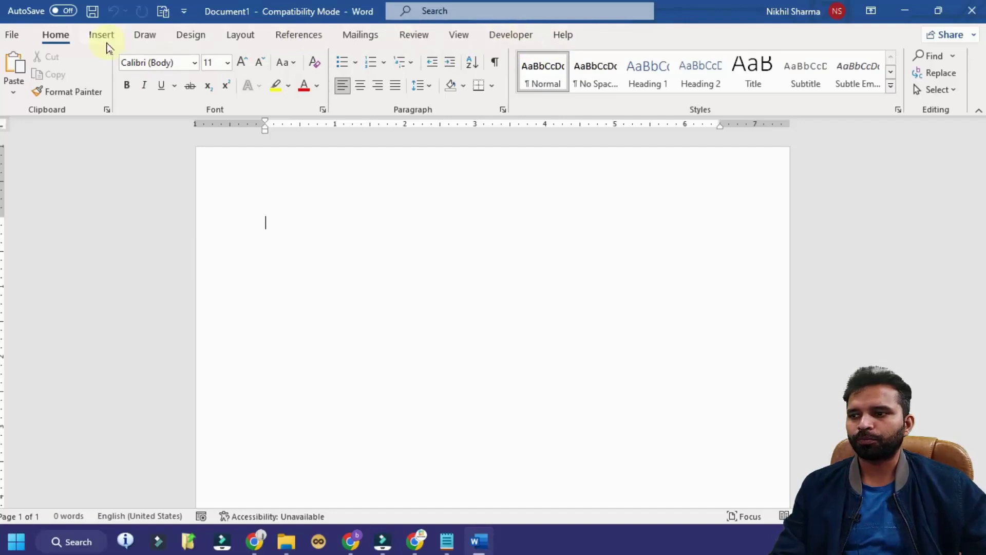
# - In Word Options' Customize Ribbon, toggle the Developer tab on and off, then close
pyautogui.click(13, 43)
pyautogui.click(40, 498)
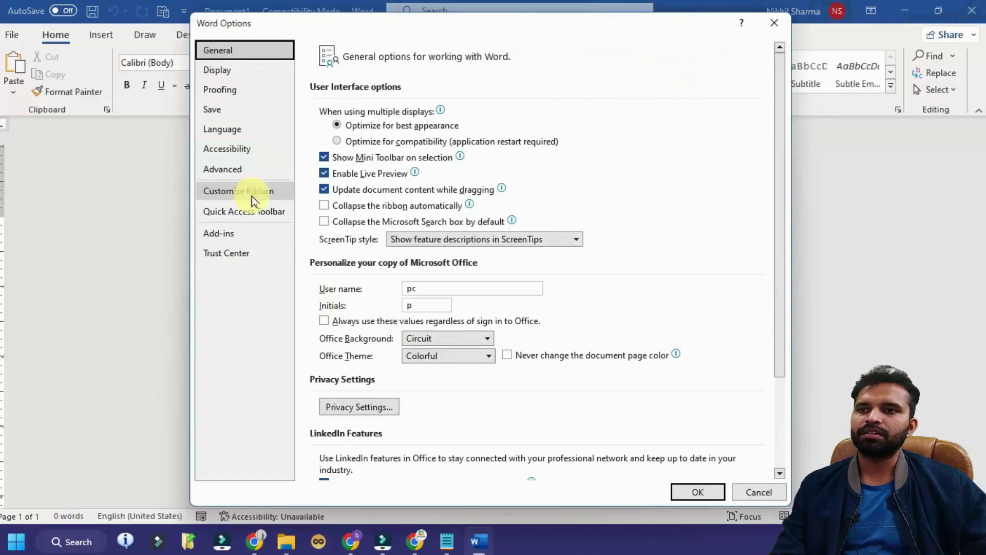
pyautogui.click(252, 196)
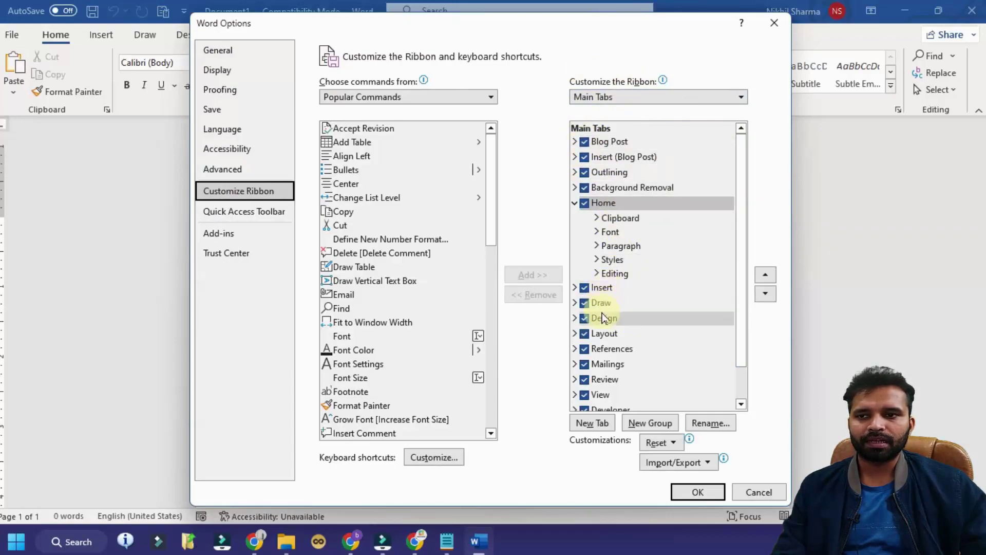
pyautogui.moveTo(744, 310); pyautogui.dragTo(744, 357)
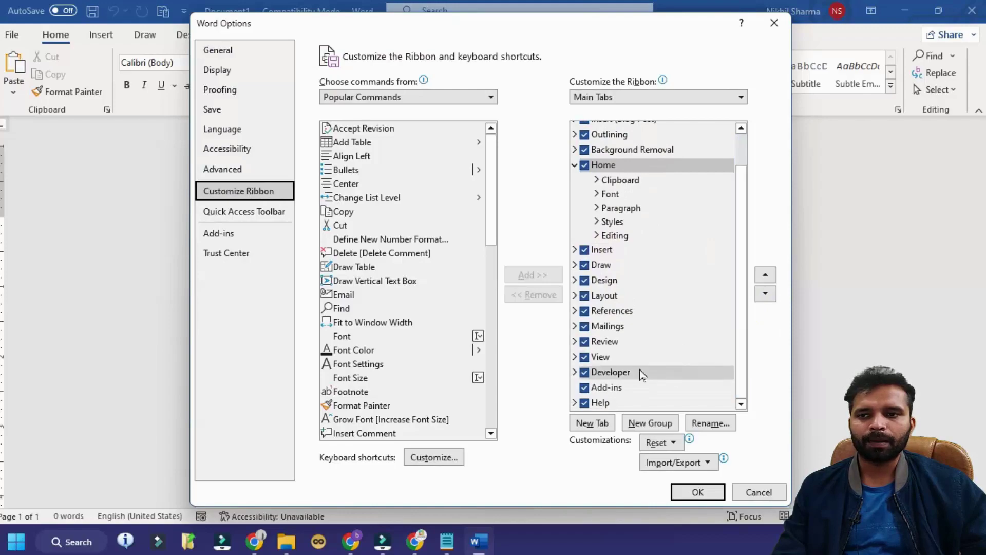
pyautogui.click(586, 376)
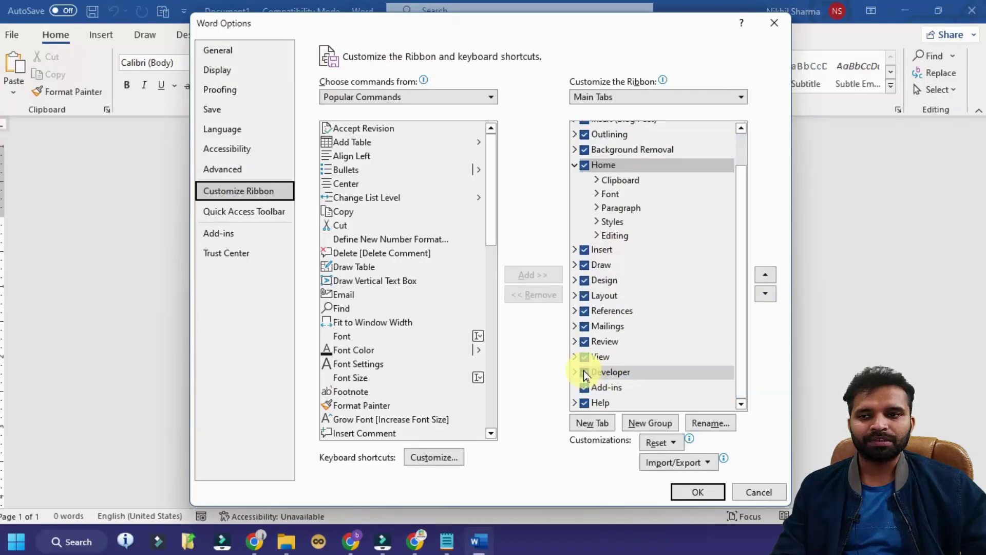
pyautogui.click(586, 376)
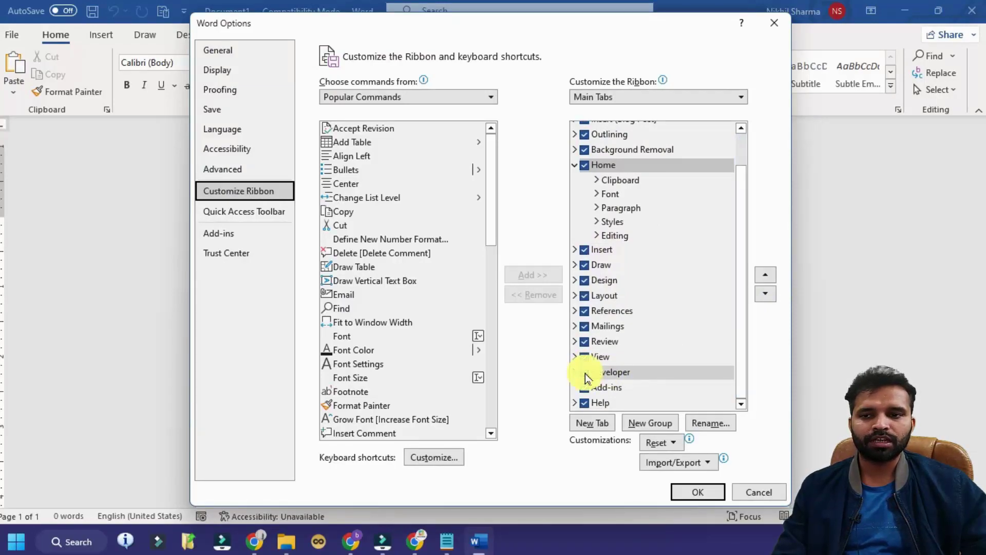
pyautogui.click(695, 492)
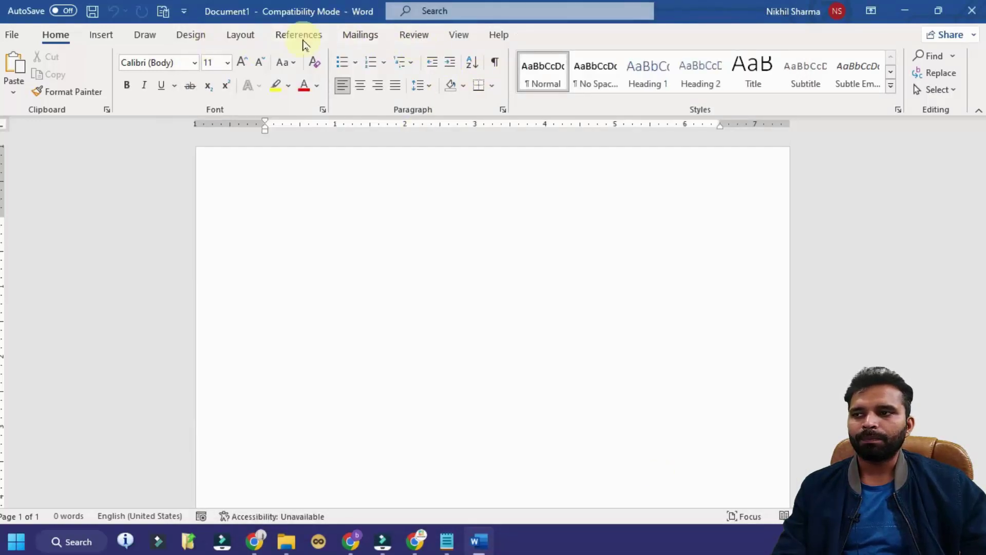
# - Tick Developer under Main Tabs in Customize Ribbon and apply with OK
pyautogui.click(12, 35)
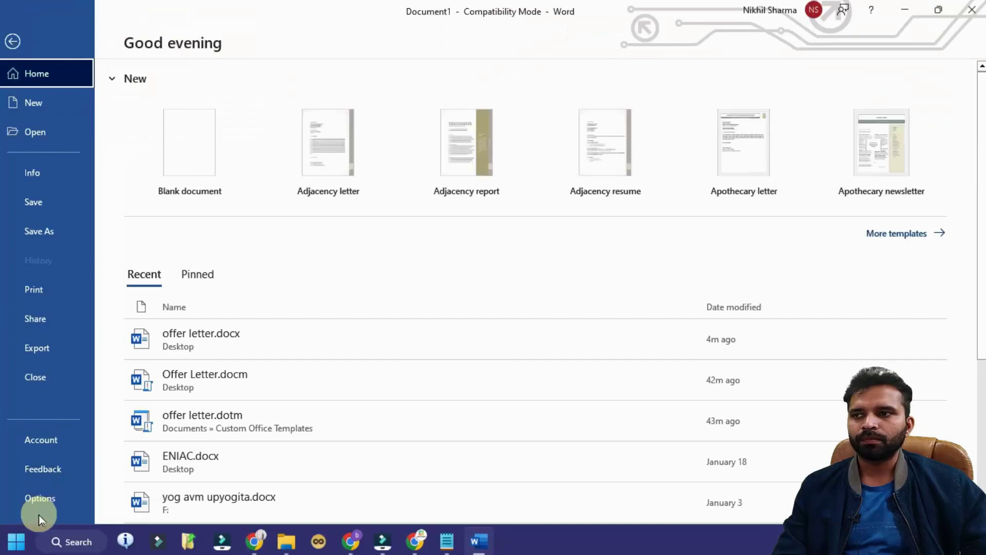
pyautogui.click(24, 495)
pyautogui.click(238, 191)
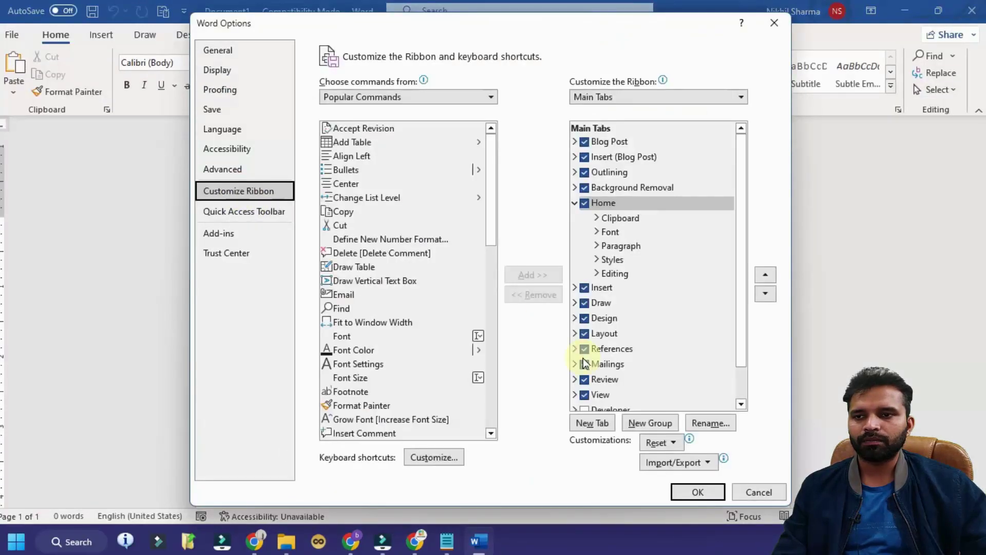
pyautogui.scroll(-1, 622, 377)
pyautogui.click(585, 372)
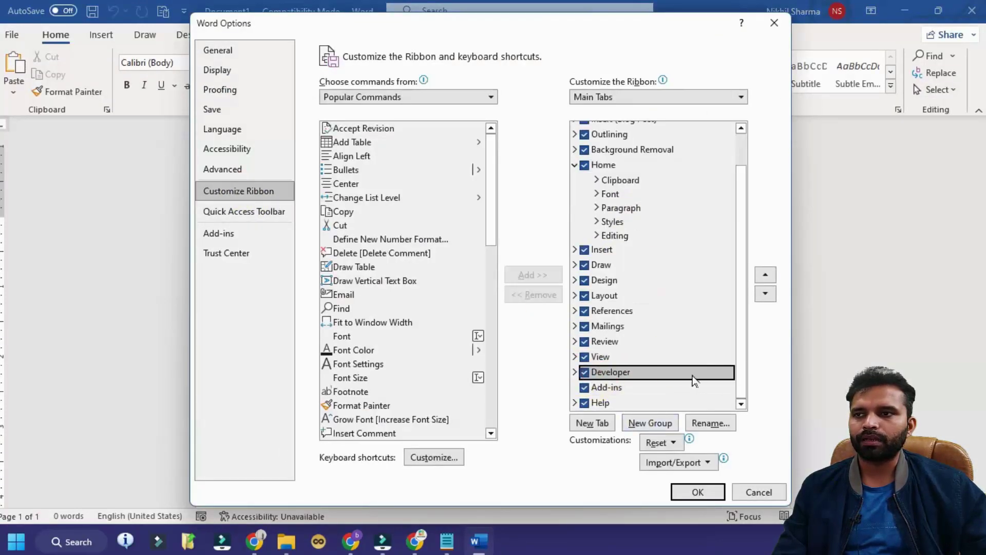
pyautogui.click(691, 494)
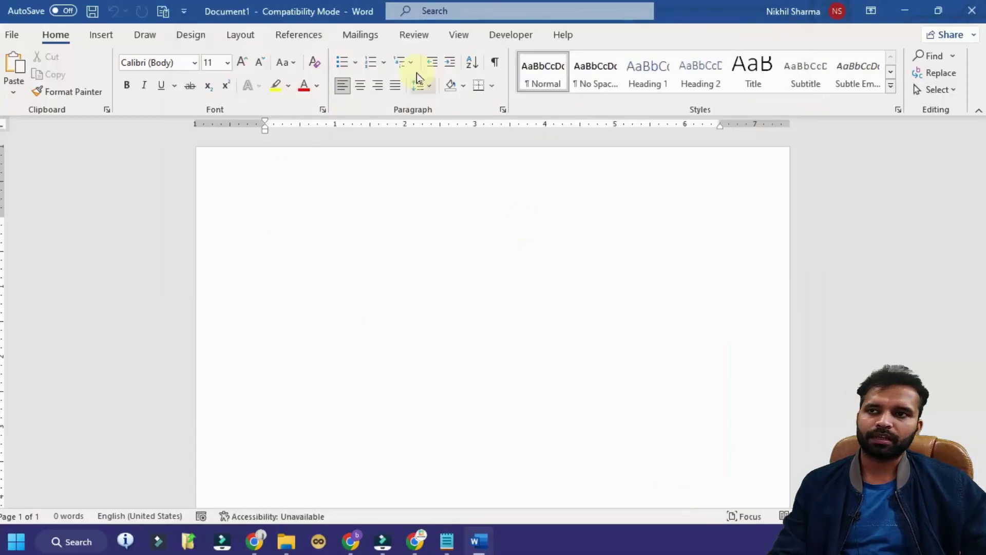
# - Open the Visual Basic editor from the Developer tab
pyautogui.click(510, 36)
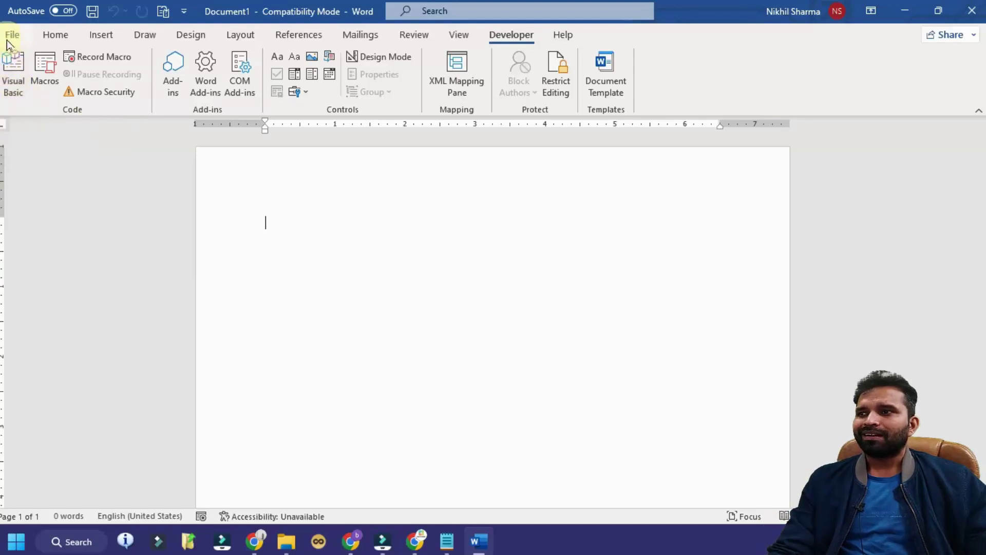
pyautogui.click(13, 72)
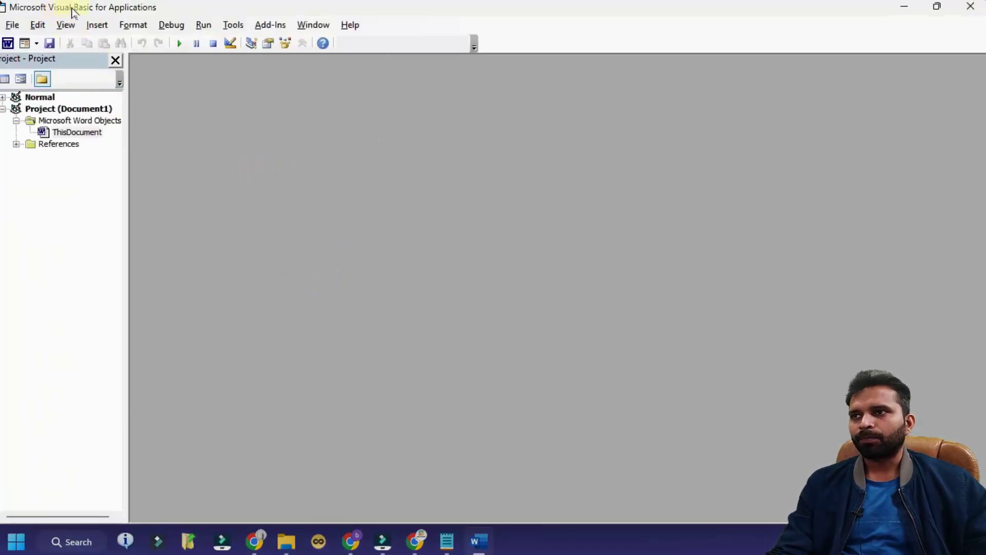
# - Insert a new Module1 into Document1 and bring the Notepad macro code forward
pyautogui.click(97, 27)
pyautogui.moveTo(133, 25)
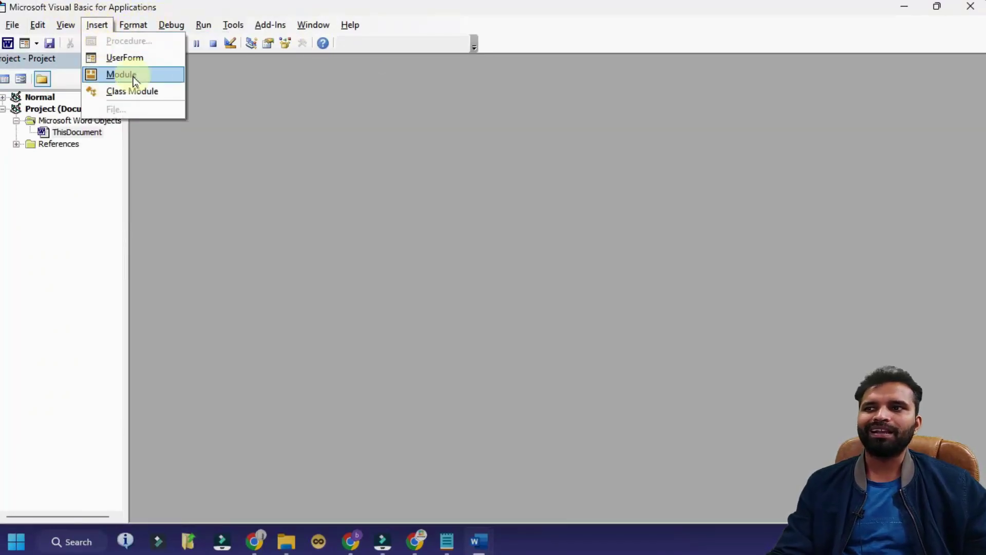
pyautogui.click(111, 73)
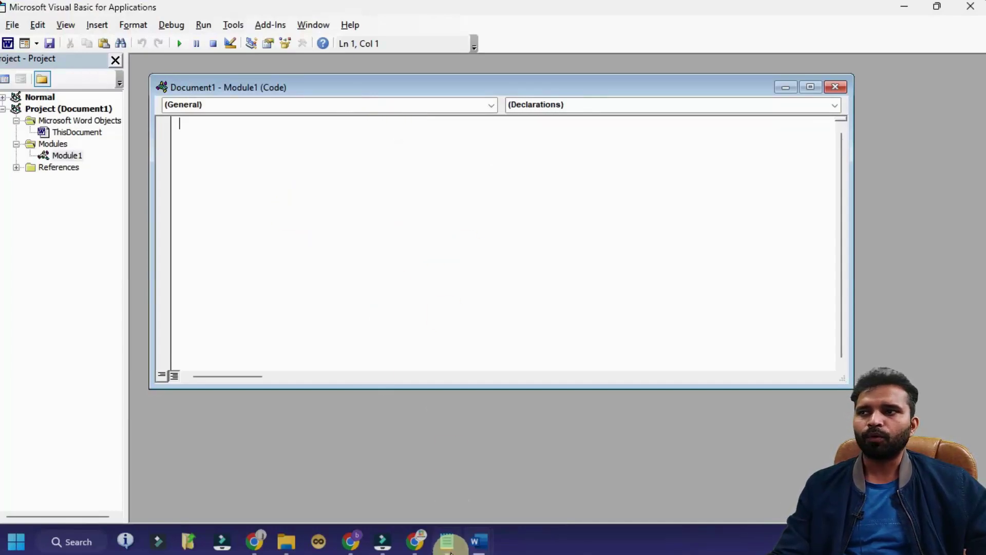
pyautogui.click(448, 542)
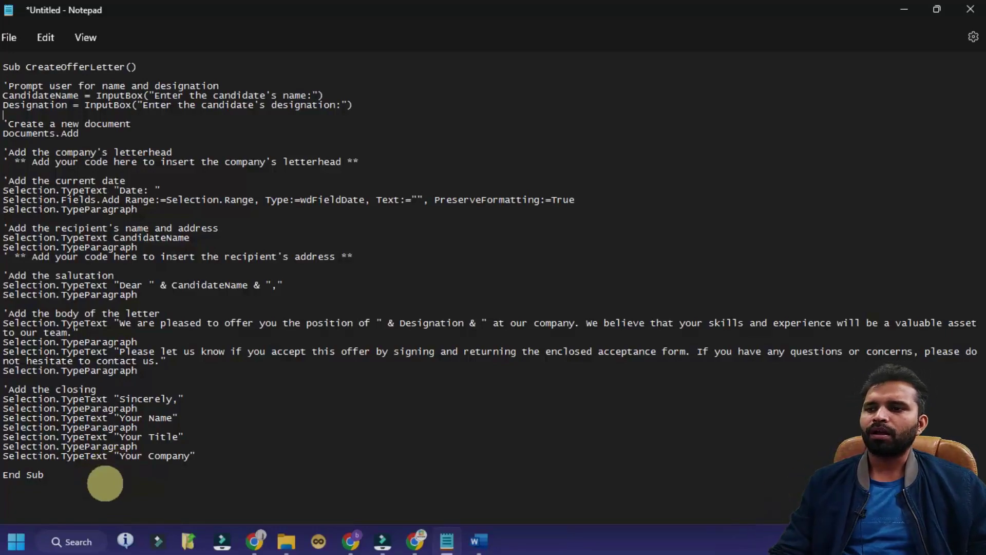
# - Copy all the CreateOfferLetter code in Notepad and minimise Notepad, cancelling the save prompt
pyautogui.moveTo(105, 483); pyautogui.dragTo(17, 77)
pyautogui.click(340, 494)
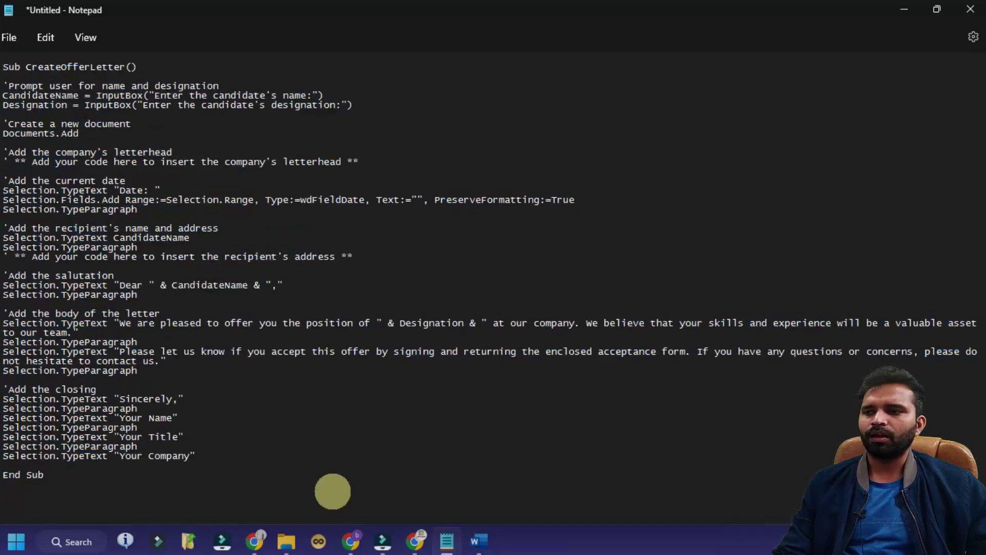
pyautogui.hotkey('ctrl', 'a')
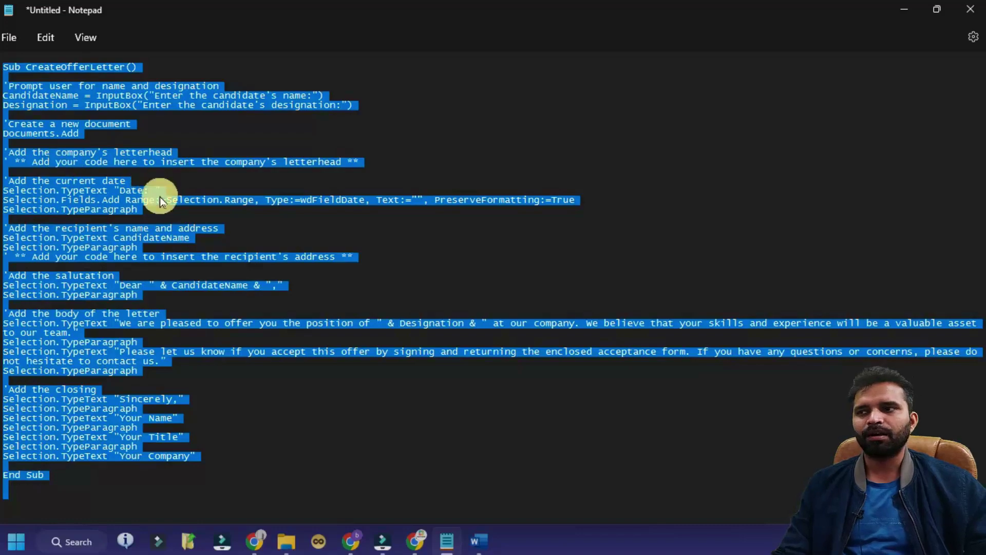
pyautogui.hotkey('alt', 'F4')
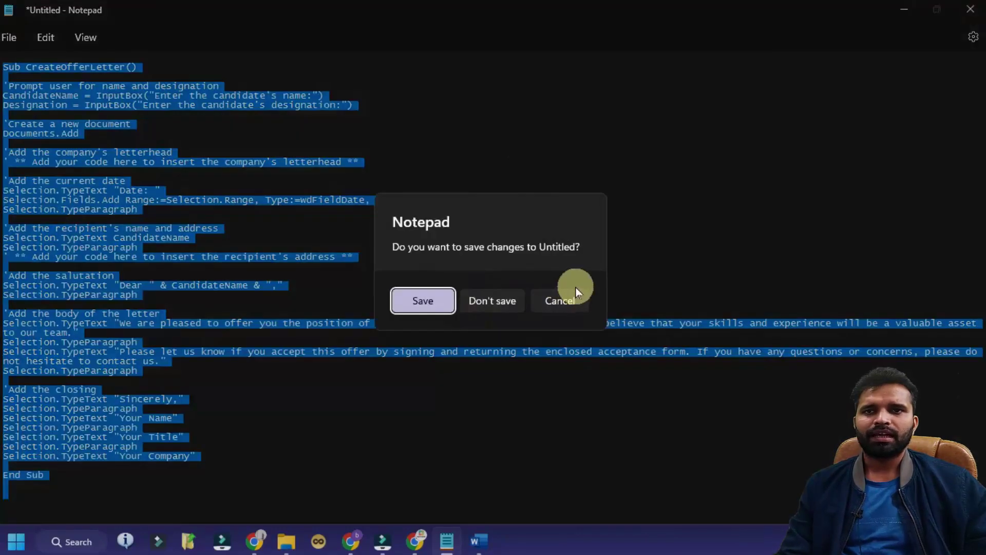
pyautogui.click(581, 304)
pyautogui.click(894, 8)
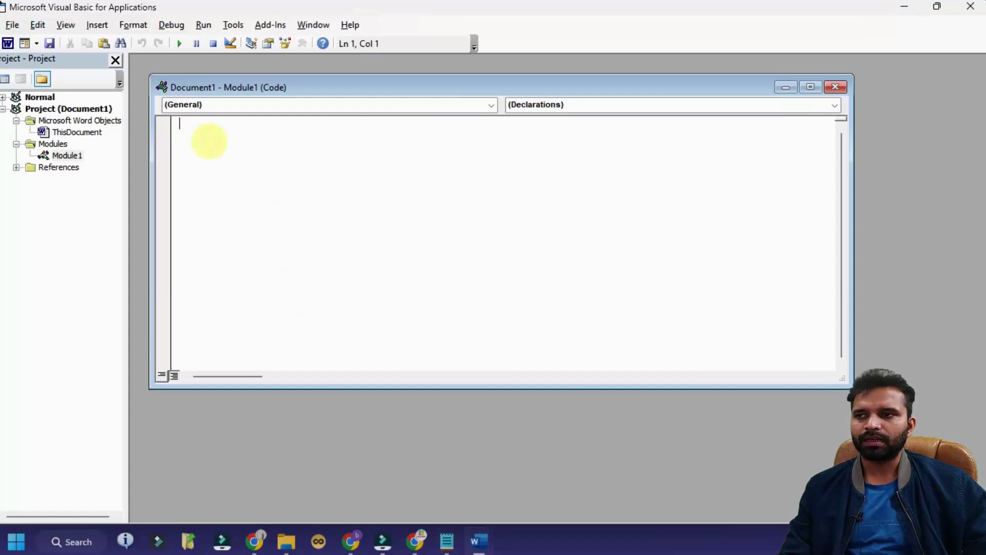
# - Paste the CreateOfferLetter code into Module1, look it over, and close the VBA editor
pyautogui.rightClick(209, 141)
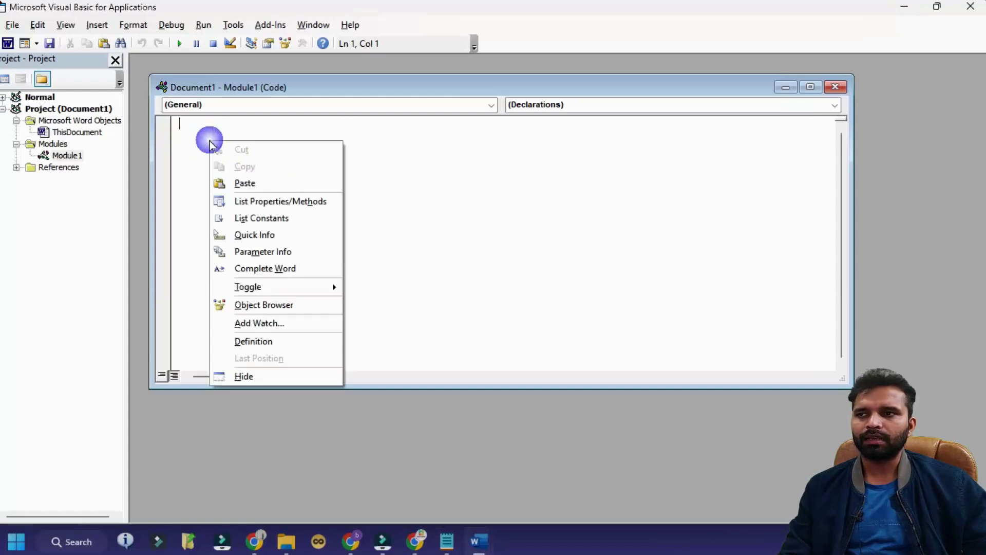
pyautogui.click(264, 194)
pyautogui.scroll(7, 529, 314)
pyautogui.scroll(1, 493, 293)
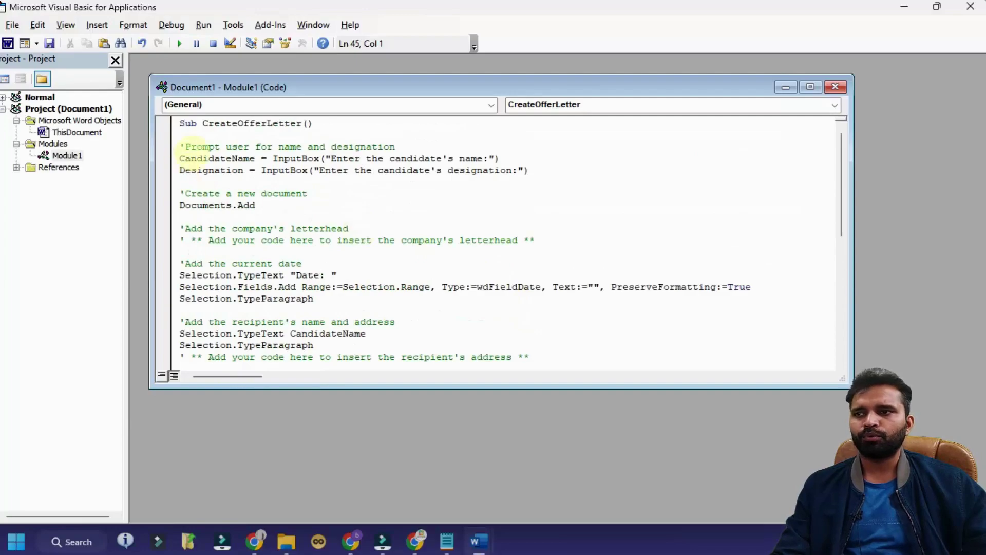
pyautogui.moveTo(314, 123); pyautogui.dragTo(180, 125)
pyautogui.scroll(-8, 462, 323)
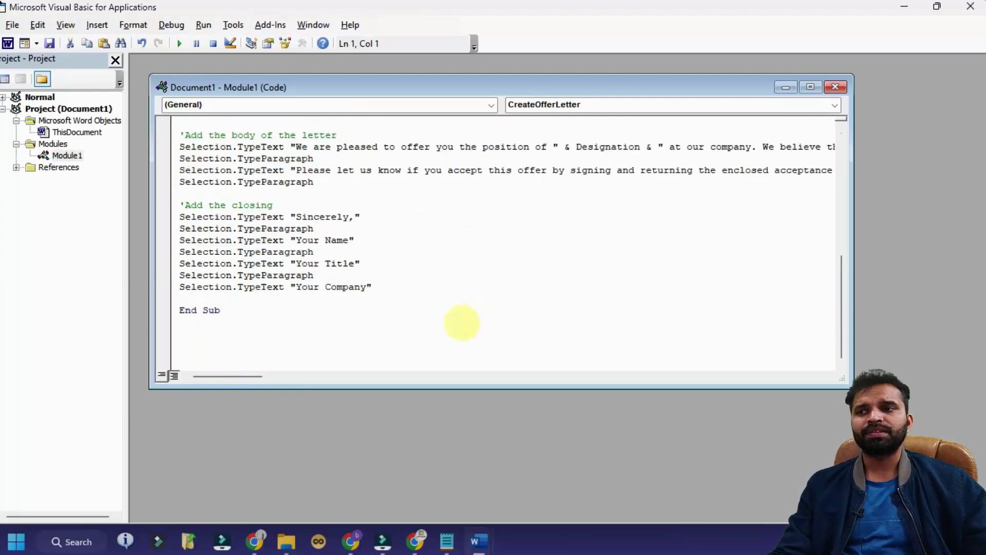
pyautogui.scroll(3, 456, 325)
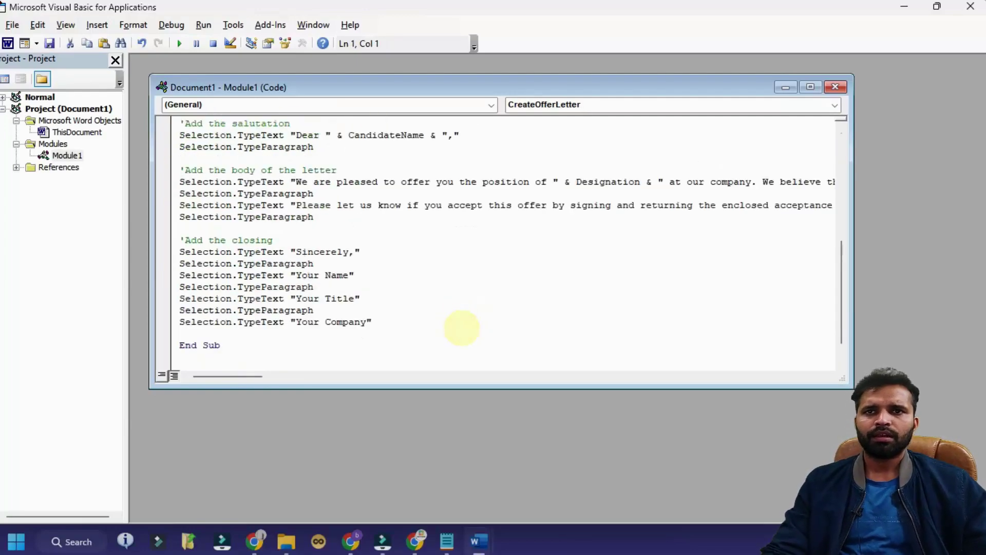
pyautogui.scroll(3, 463, 329)
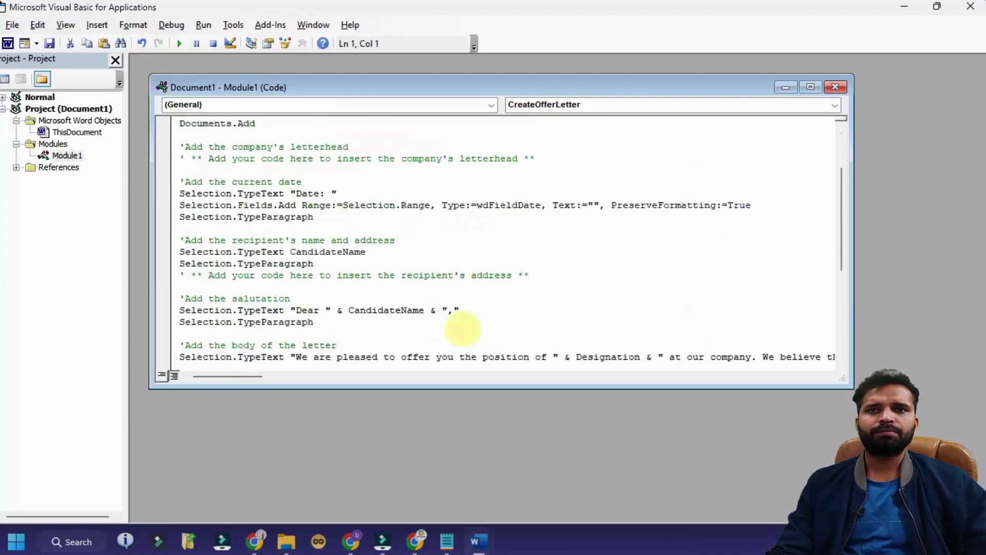
pyautogui.click(978, 11)
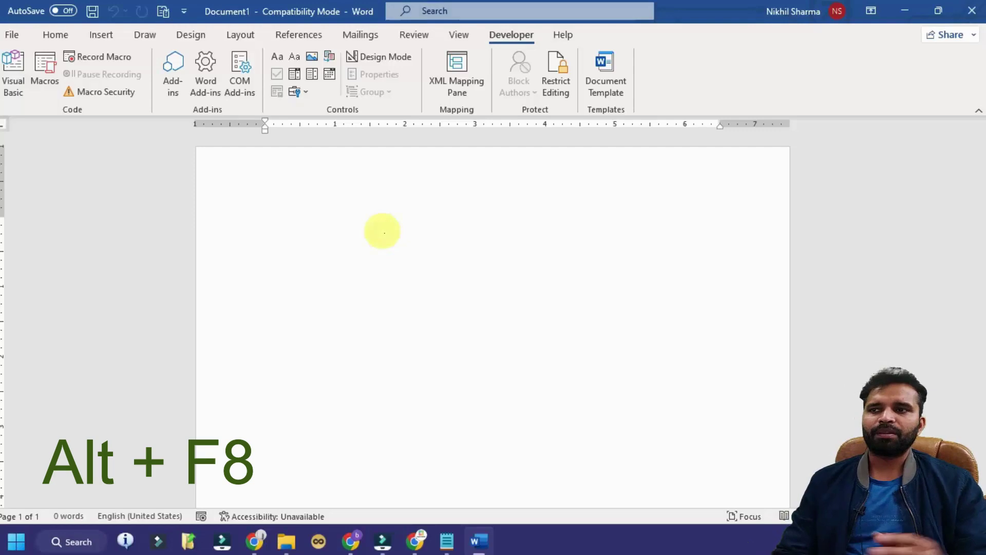
# - Open the Macros list with Alt+F8 to show CreateOfferLetter
pyautogui.hotkey('alt', 'F8')
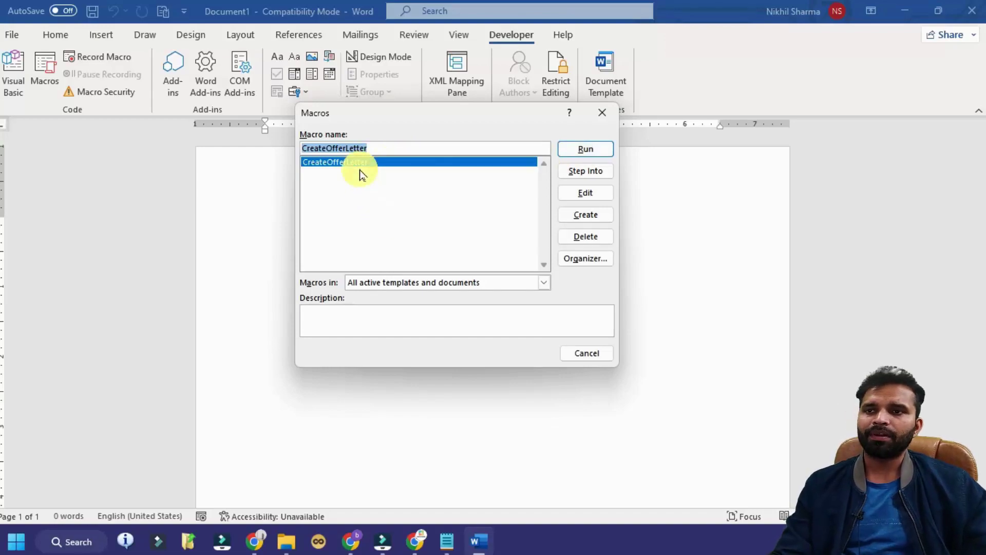
# - Run CreateOfferLetter, entering the candidate's name and 'Quality Engineer' as the designation
pyautogui.click(585, 150)
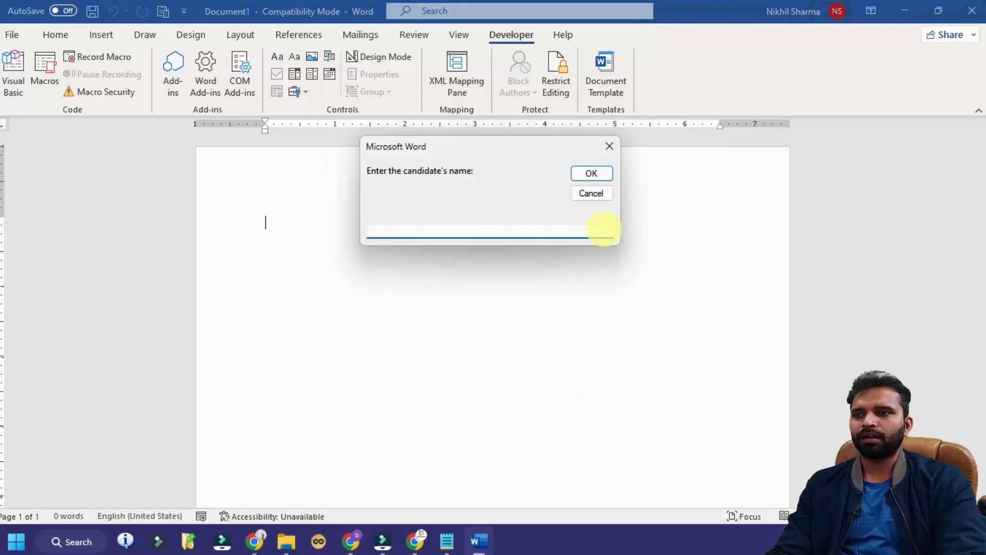
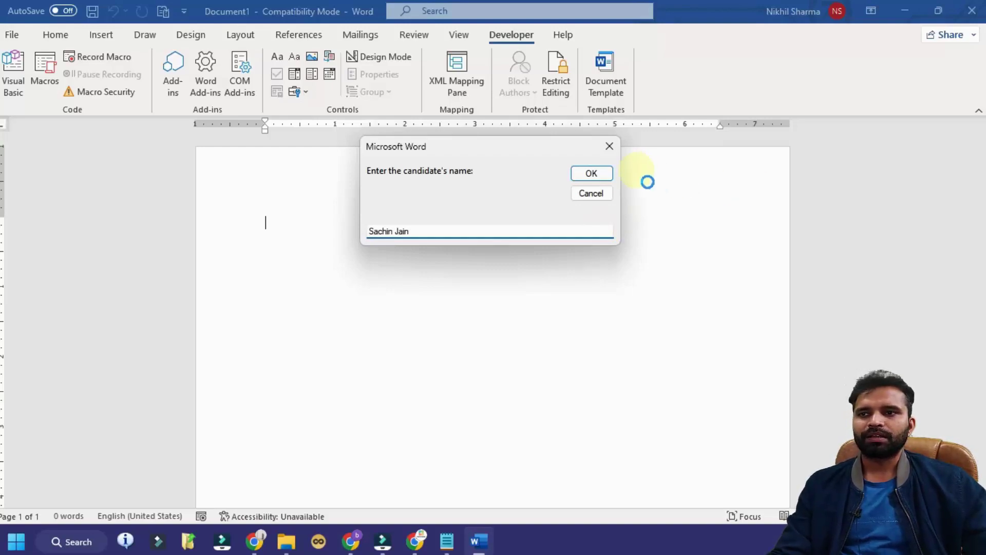
pyautogui.click(592, 174)
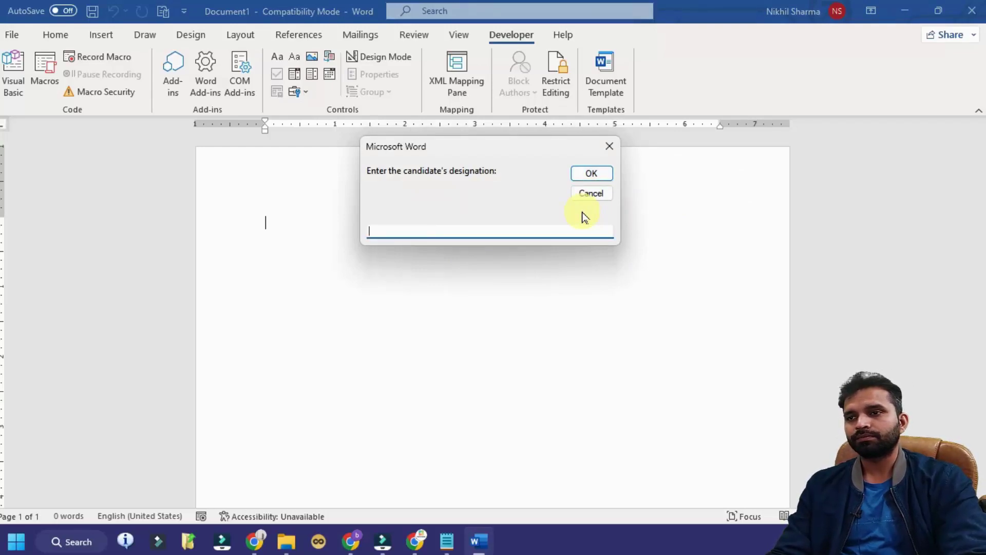
pyautogui.write('Quality Engineer')
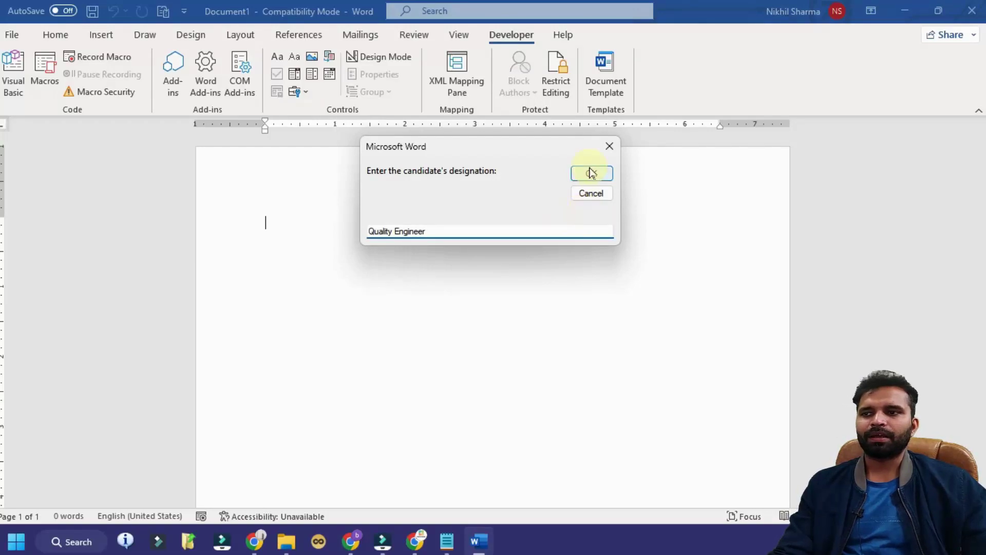
pyautogui.click(591, 173)
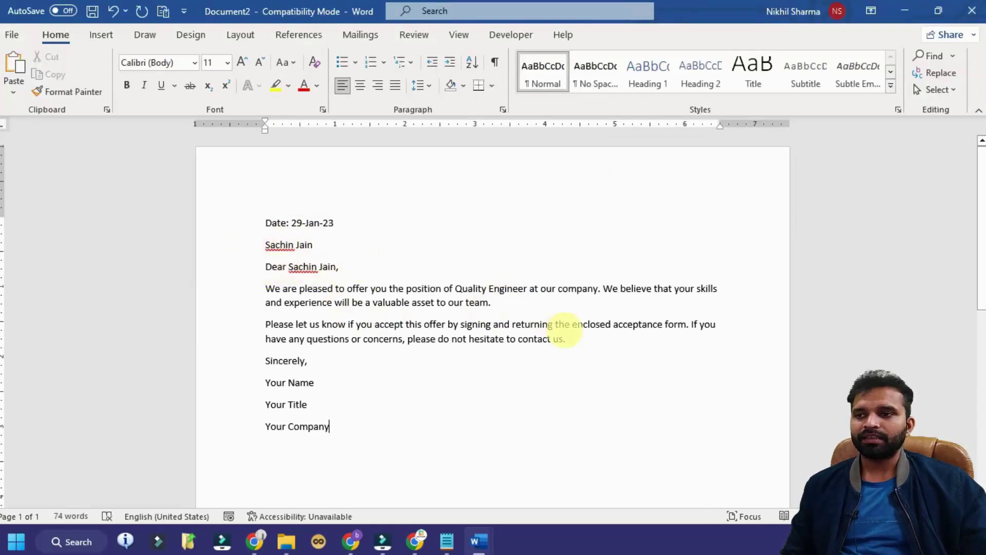
pyautogui.moveTo(315, 383)
pyautogui.mouseDown()
pyautogui.moveTo(265, 383)
pyautogui.moveTo(286, 404)
pyautogui.mouseUp()
pyautogui.click(447, 541)
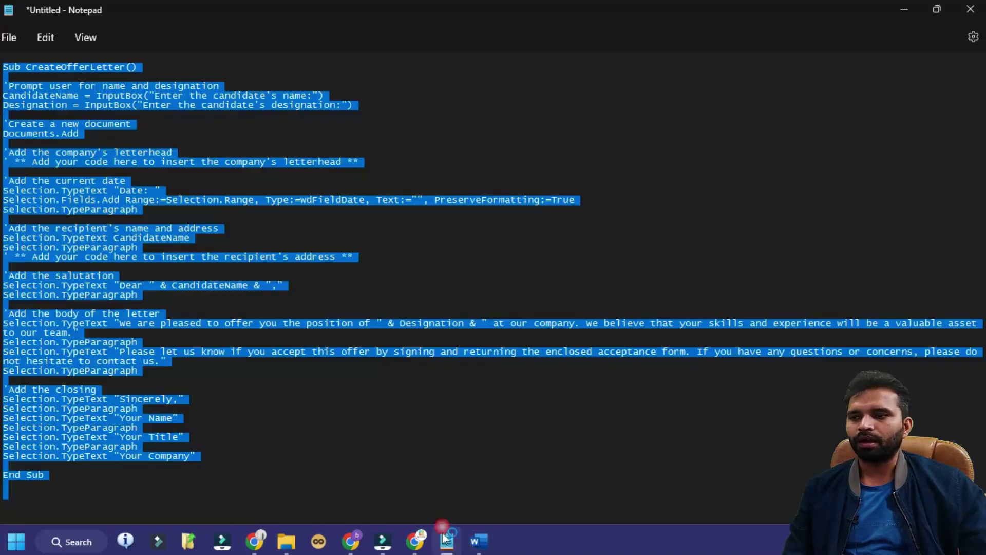
pyautogui.click(180, 419)
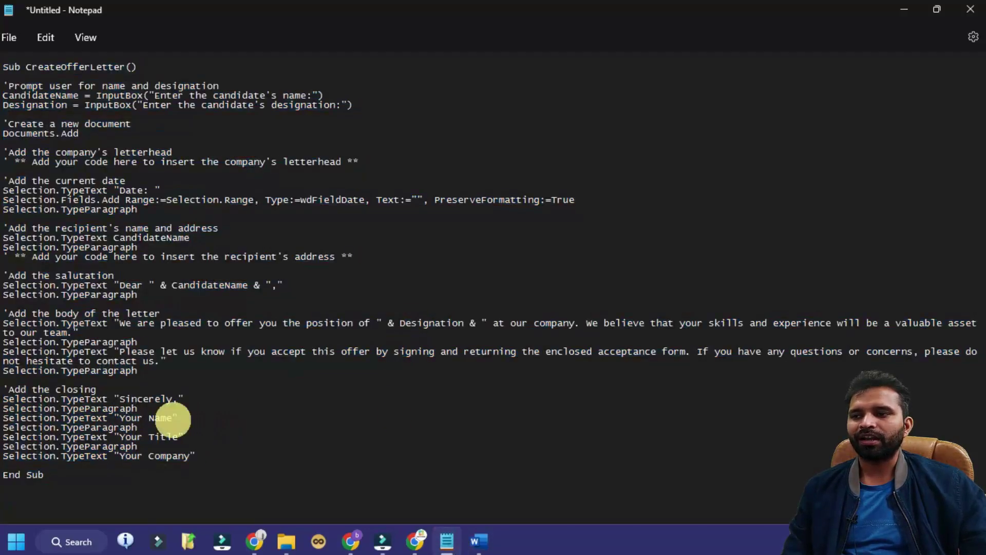
pyautogui.press('Left')
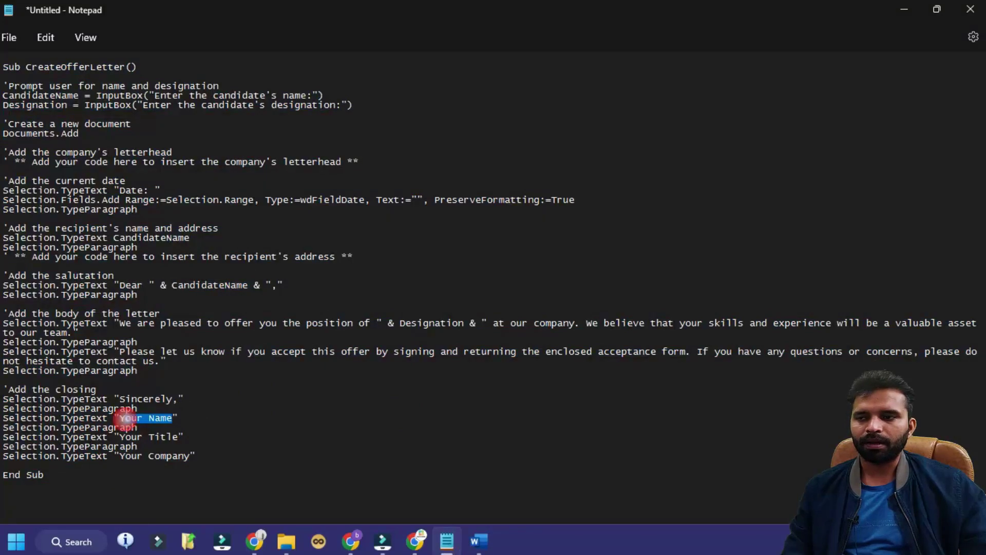
pyautogui.moveTo(126, 418); pyautogui.dragTo(175, 419)
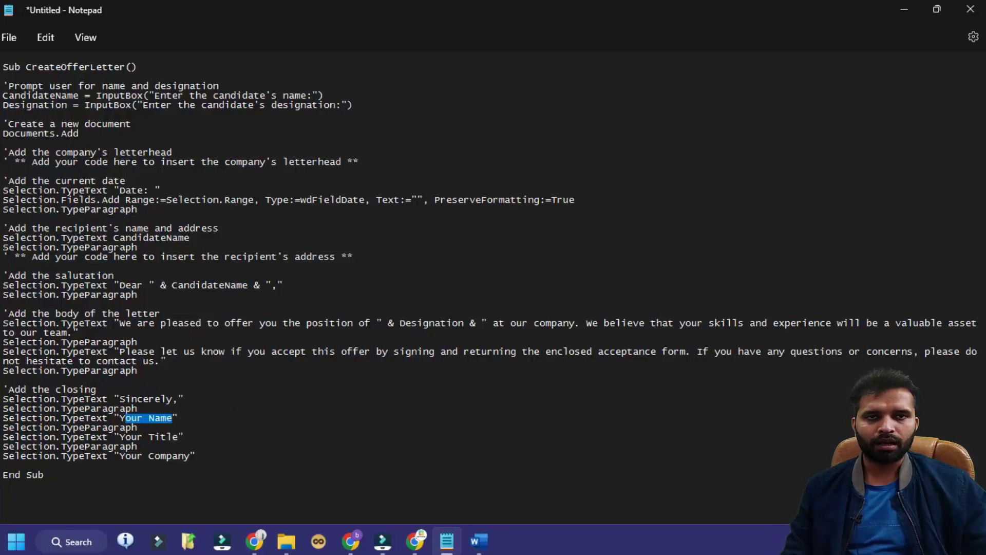
pyautogui.click(184, 420)
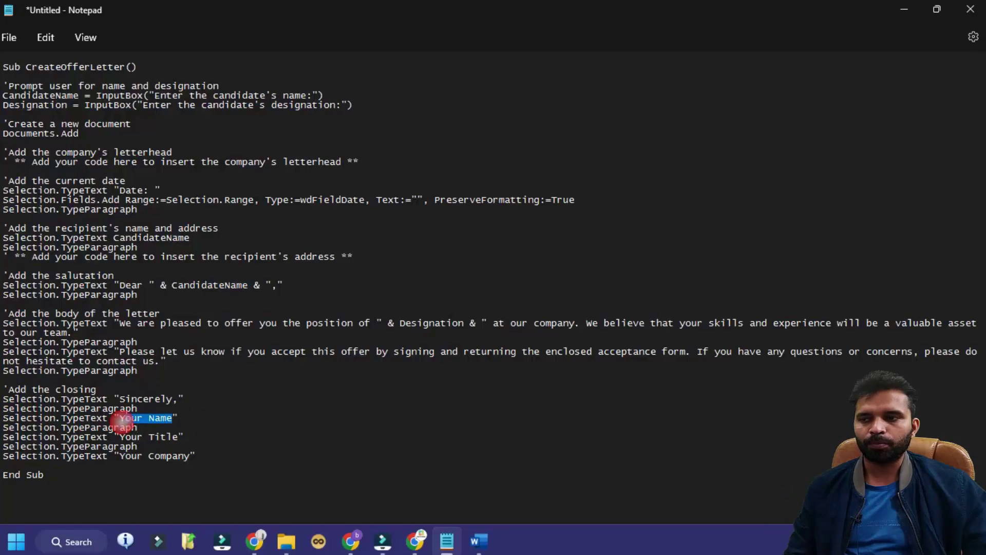
pyautogui.moveTo(124, 421); pyautogui.dragTo(126, 420)
pyautogui.moveTo(183, 438)
pyautogui.mouseDown()
pyautogui.moveTo(139, 447)
pyautogui.moveTo(125, 437)
pyautogui.mouseUp()
pyautogui.moveTo(190, 456); pyautogui.dragTo(120, 457)
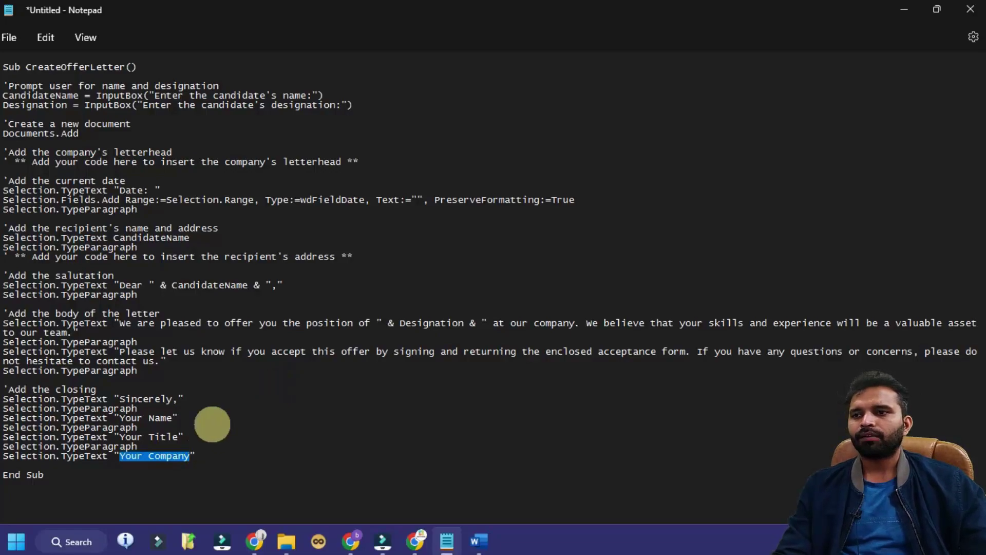
pyautogui.click(895, 17)
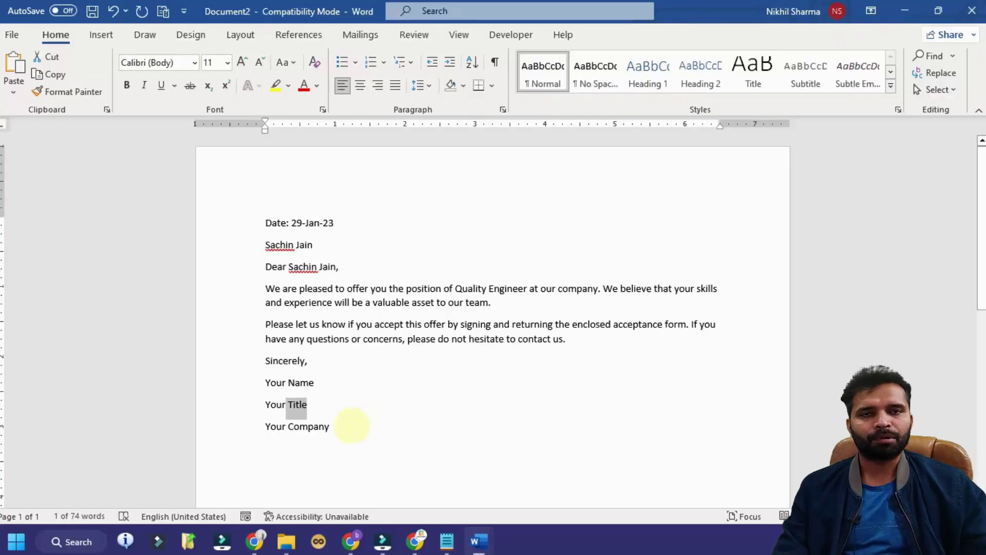
# - Review the letter's closing signature lines, then close Document2 to bring up the save prompt
pyautogui.moveTo(352, 426); pyautogui.dragTo(266, 382)
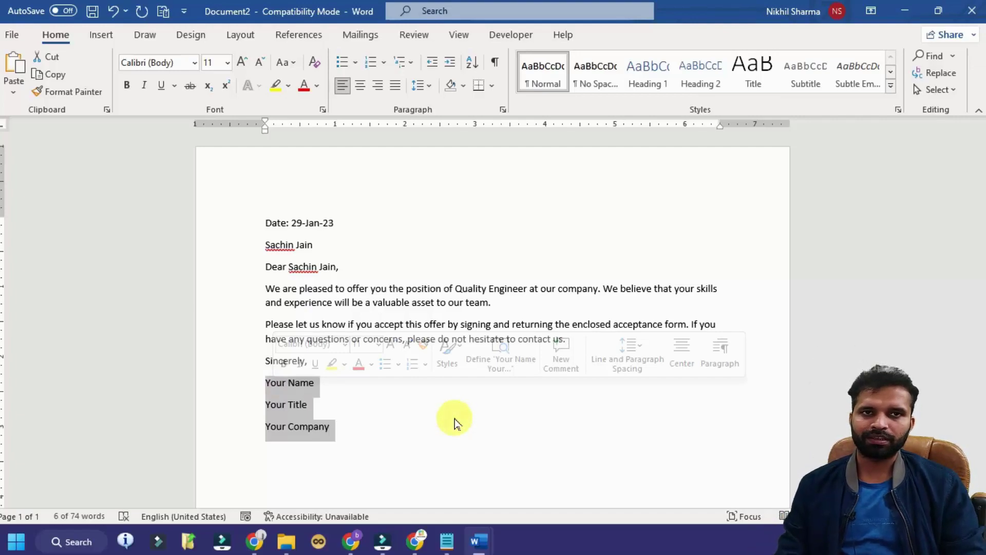
pyautogui.click(454, 424)
pyautogui.scroll(-2, 447, 418)
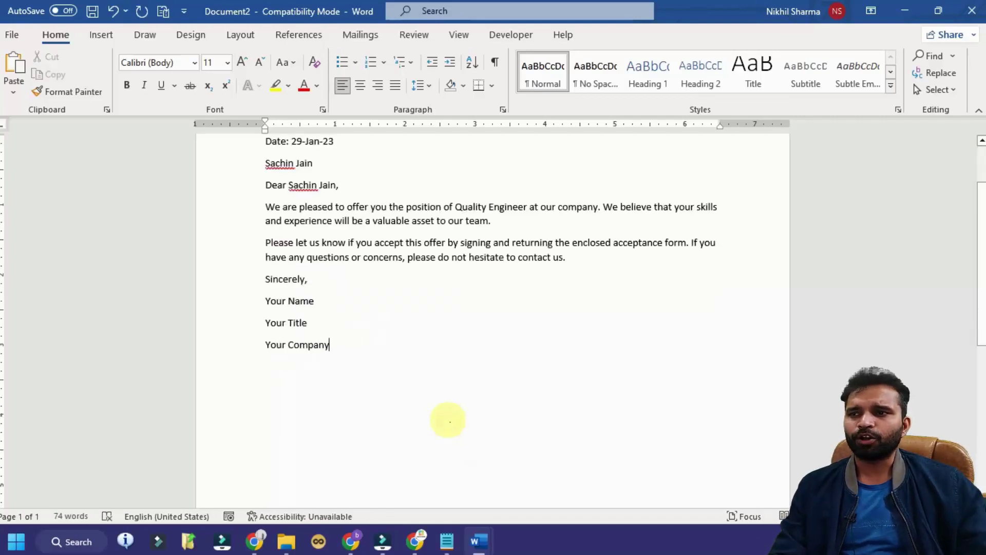
pyautogui.scroll(2, 308, 206)
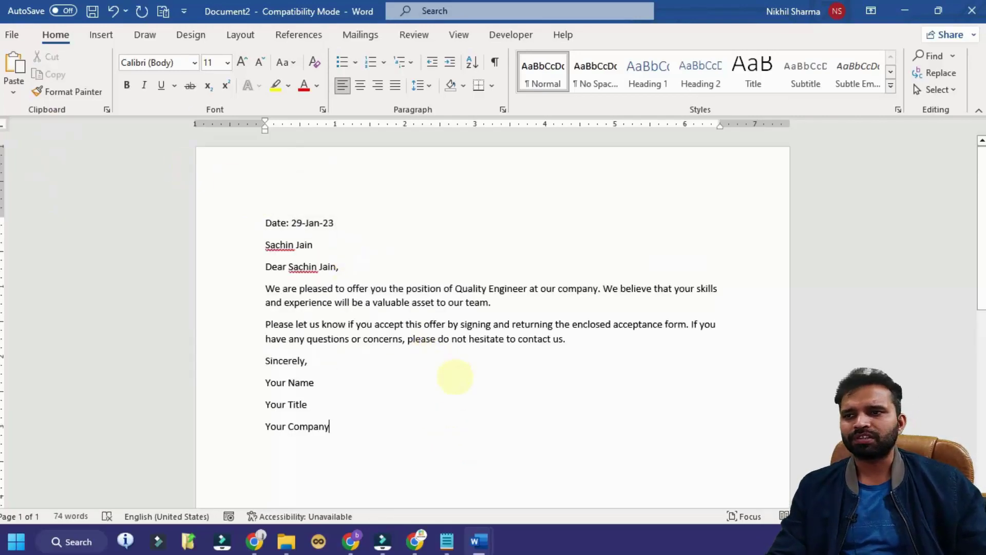
pyautogui.click(973, 11)
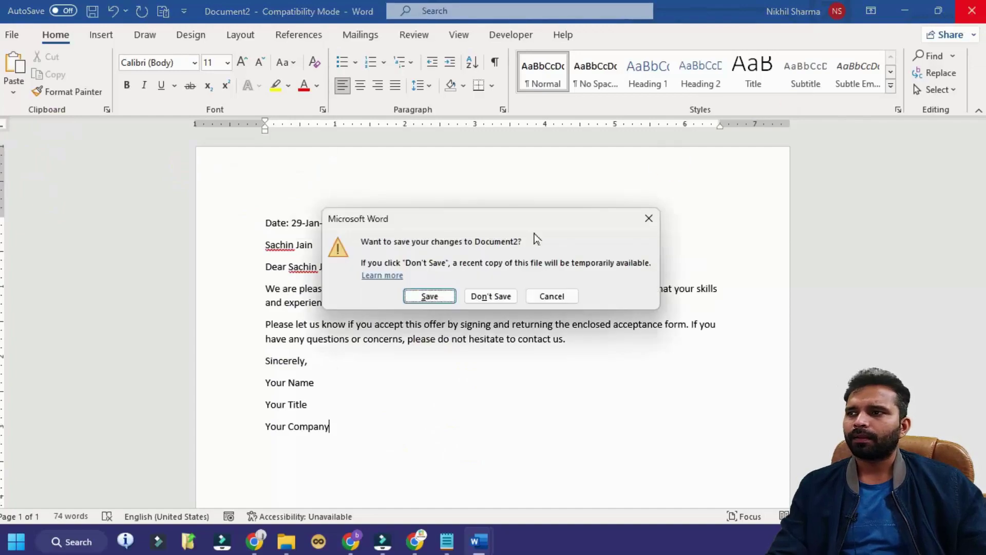
# - Discard Document2 and start a Save As of Document1 to the Desktop
pyautogui.click(510, 297)
pyautogui.click(10, 41)
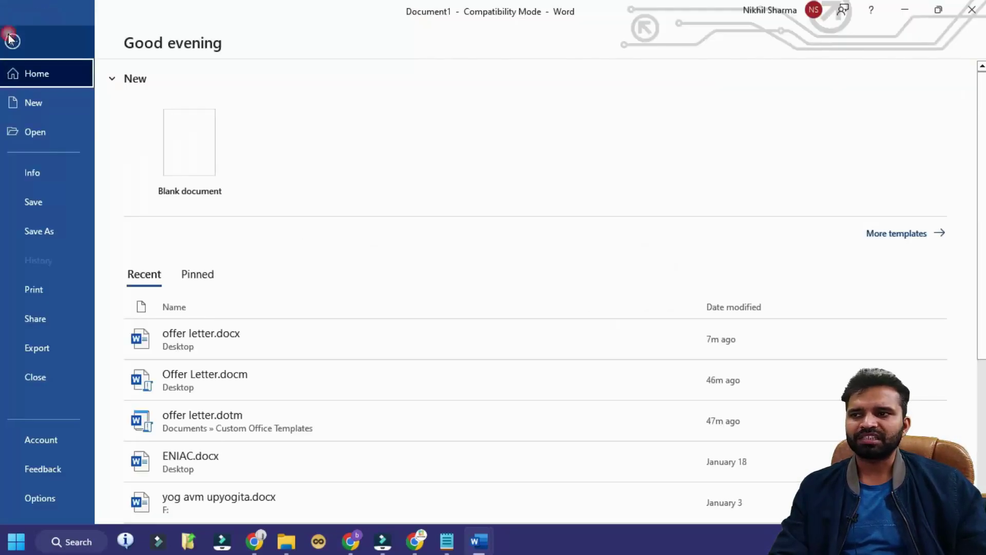
pyautogui.click(49, 233)
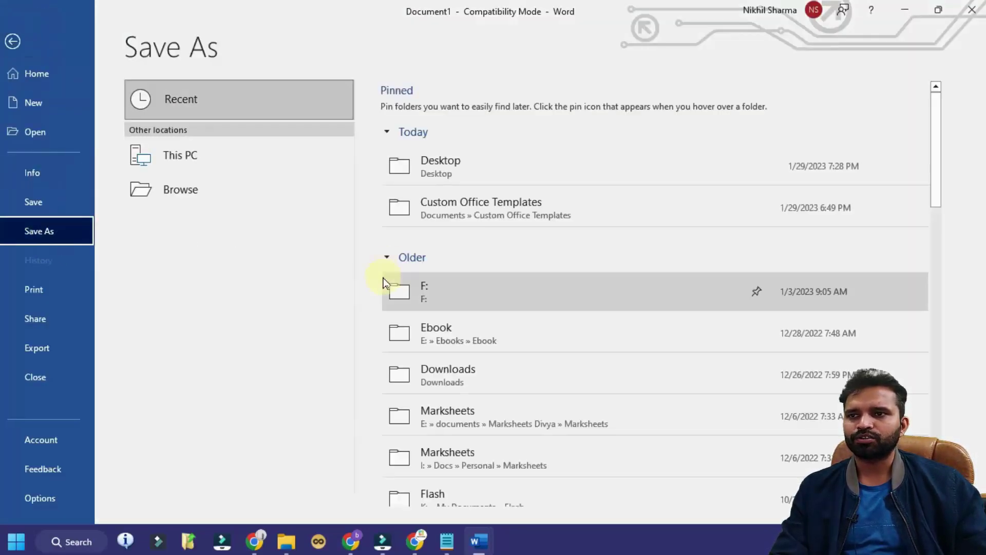
pyautogui.click(430, 177)
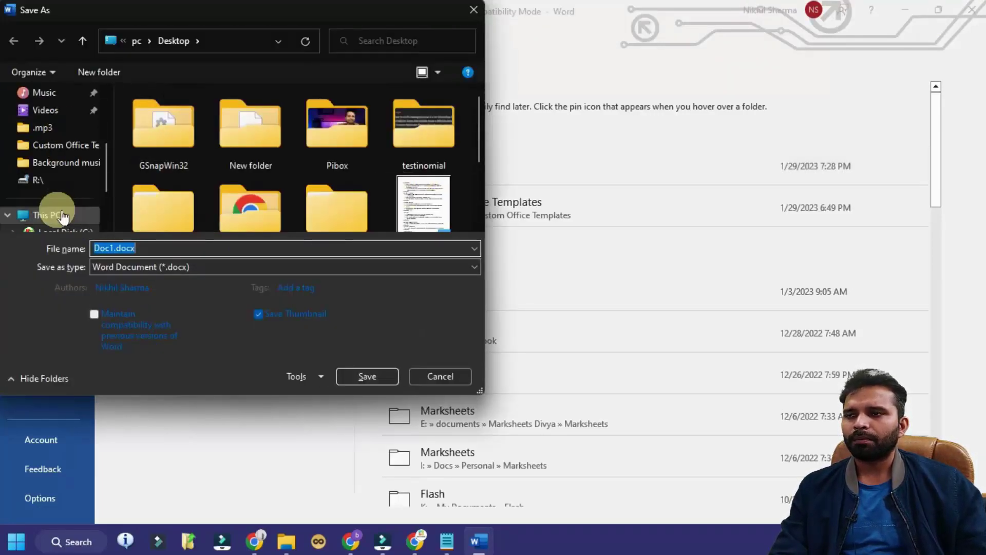
pyautogui.scroll(3, 60, 147)
pyautogui.click(54, 179)
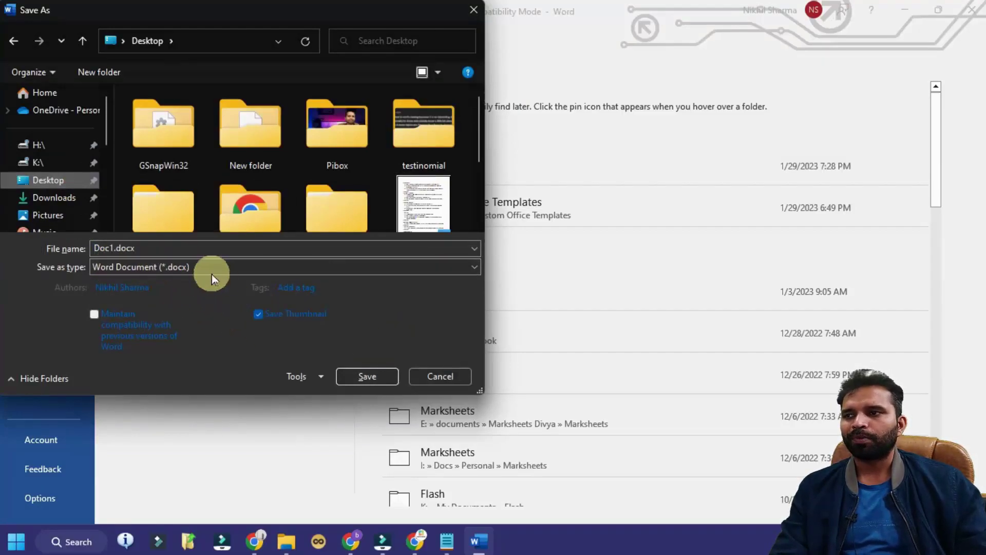
# - Save it as New OfferLetter with the Word Macro-Enabled Document (*.docm) type
pyautogui.doubleClick(157, 248)
pyautogui.write('New Offer')
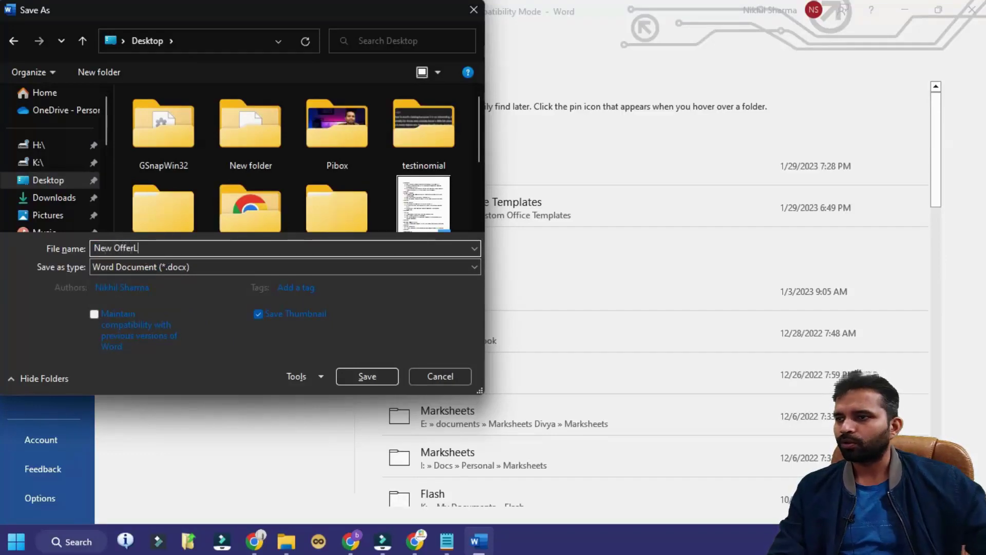
pyautogui.write('Letter')
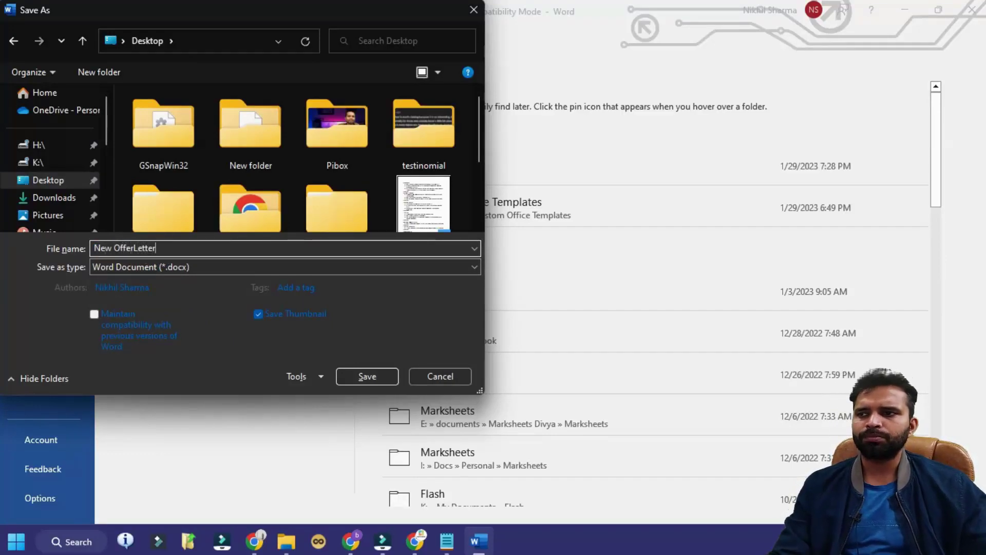
pyautogui.click(125, 266)
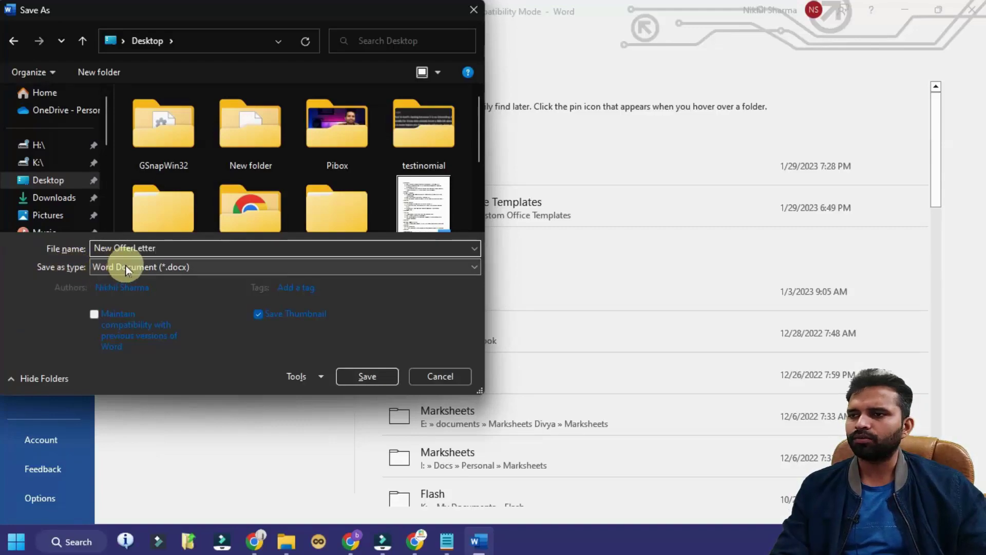
pyautogui.click(209, 265)
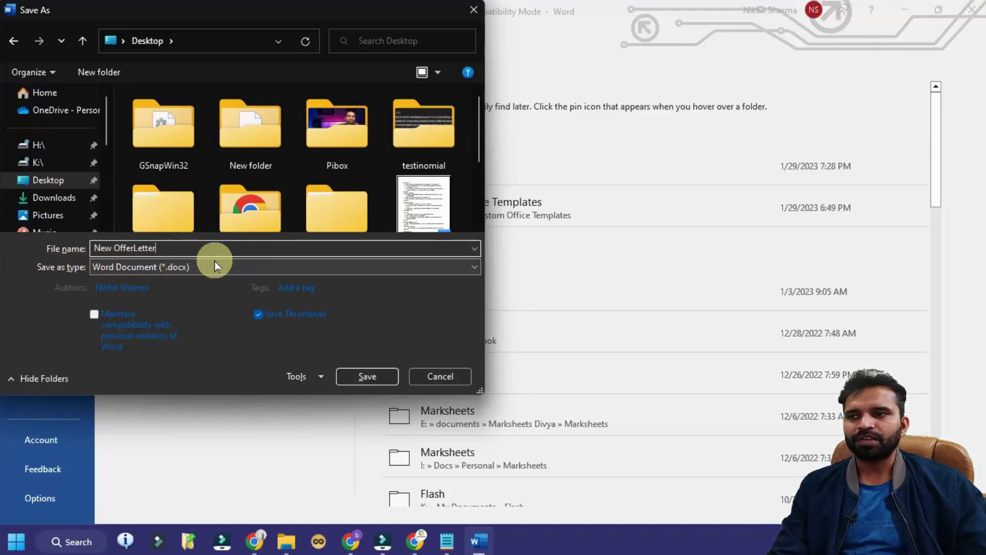
pyautogui.click(276, 269)
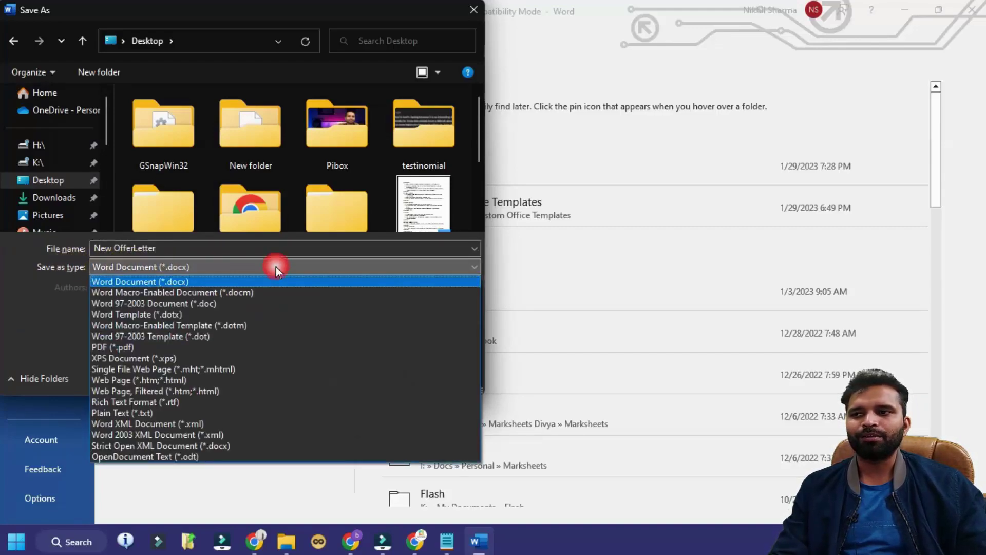
pyautogui.click(204, 297)
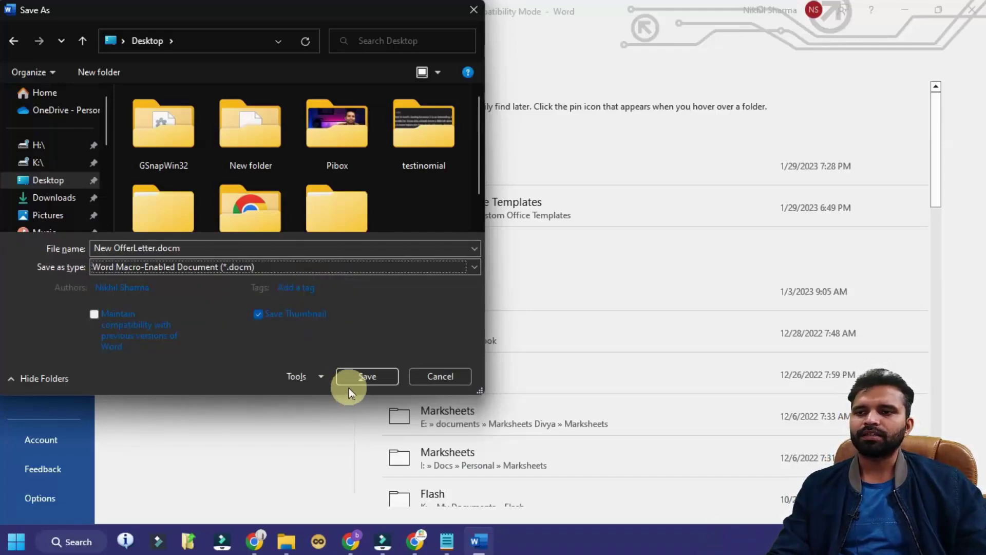
pyautogui.click(377, 379)
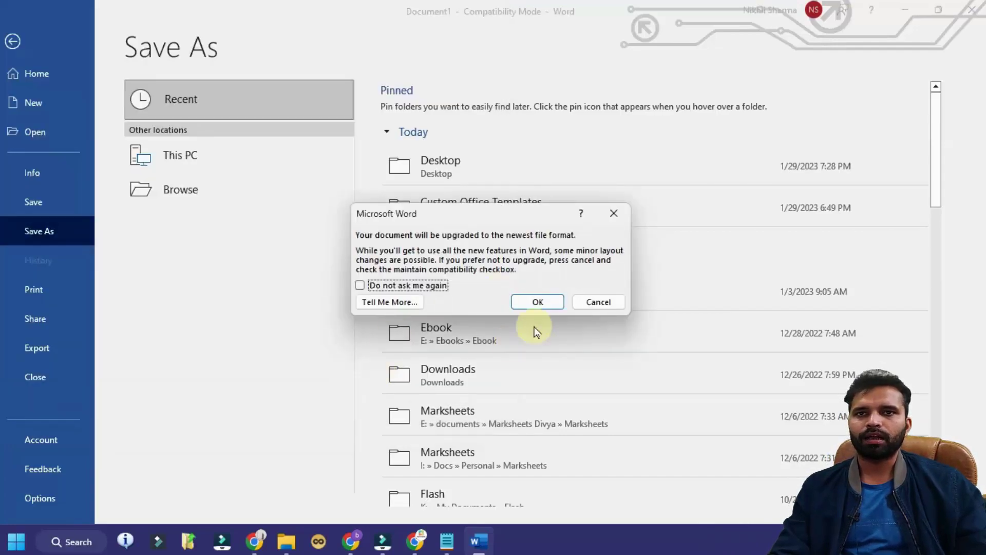
# - Accept the file-format upgrade, exit Word, and reposition the New OfferLetter.docm desktop icon
pyautogui.click(546, 303)
pyautogui.click(966, 11)
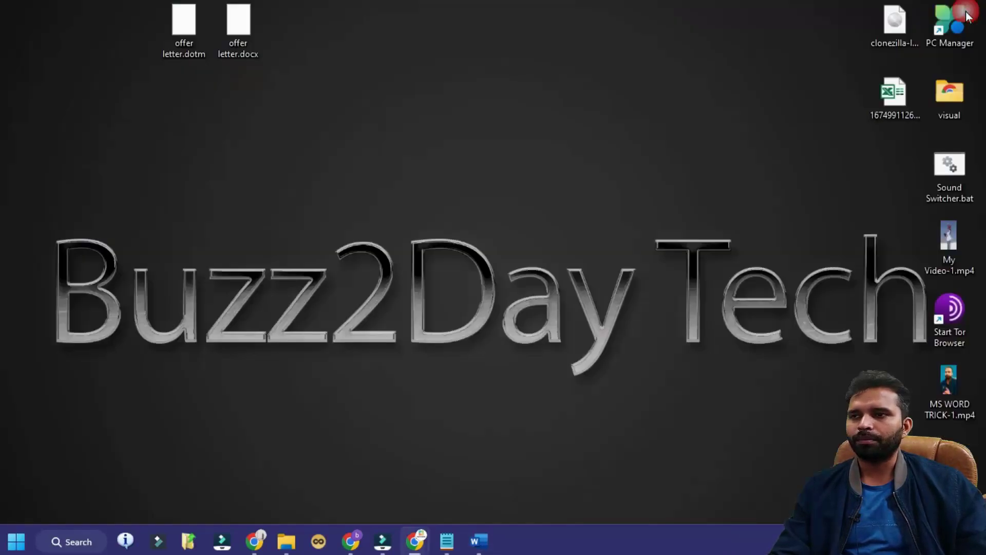
pyautogui.moveTo(18, 19); pyautogui.dragTo(240, 164)
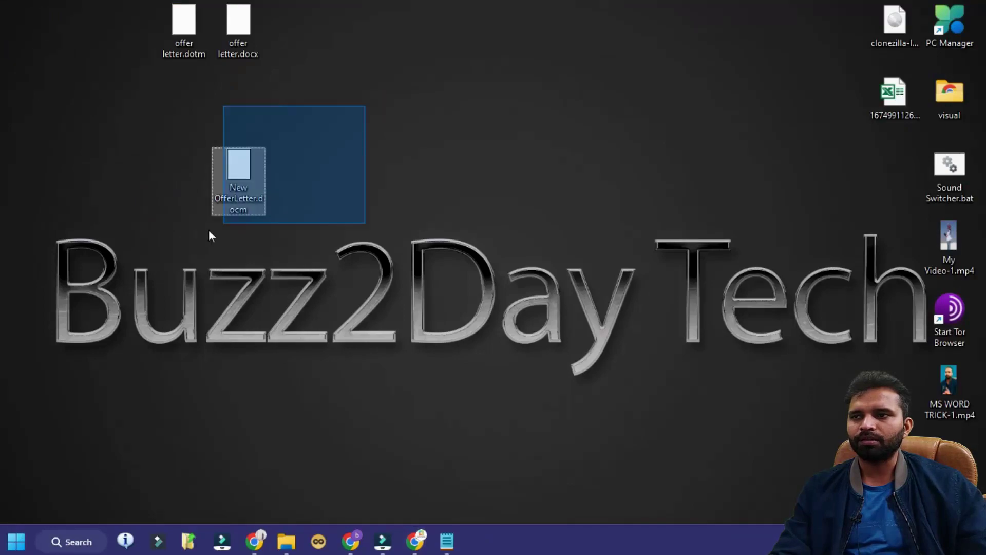
pyautogui.moveTo(363, 106); pyautogui.dragTo(209, 230)
# - Reopen New OfferLetter.docm in Word and dismiss the Get Genuine Office notice
pyautogui.click(248, 183)
pyautogui.doubleClick(249, 191)
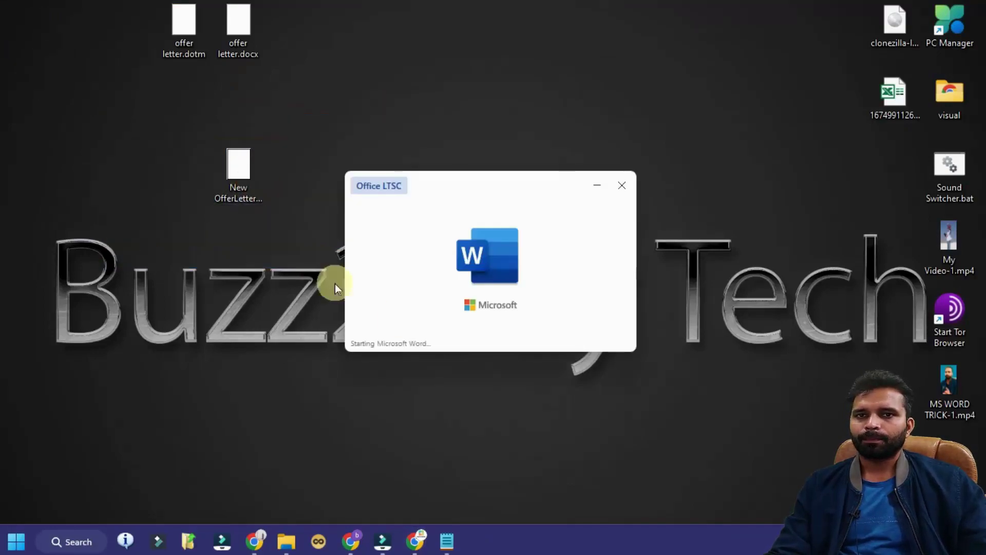
pyautogui.click(978, 147)
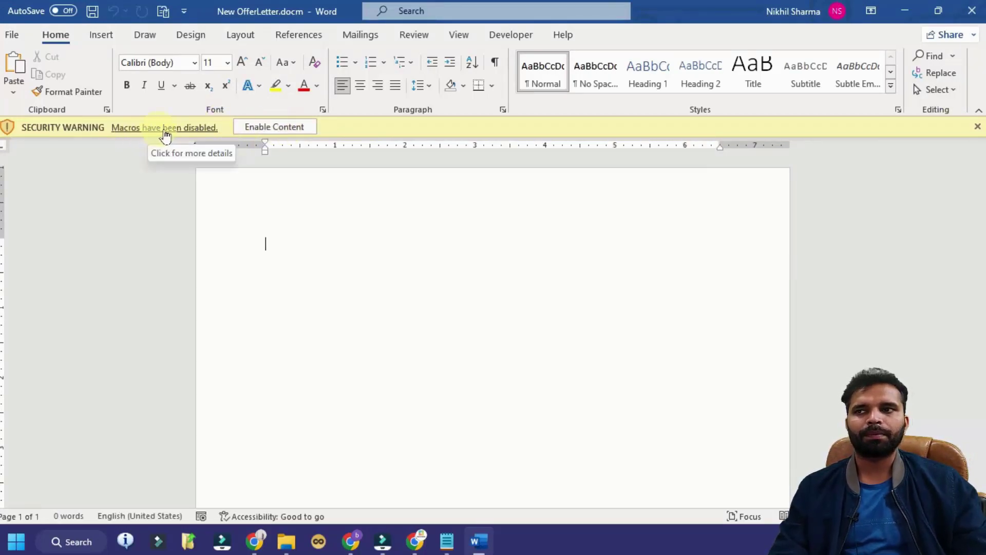
# - Enable macros and run CreateOfferLetter with the candidate's name and Computer Specialist designation
pyautogui.click(291, 133)
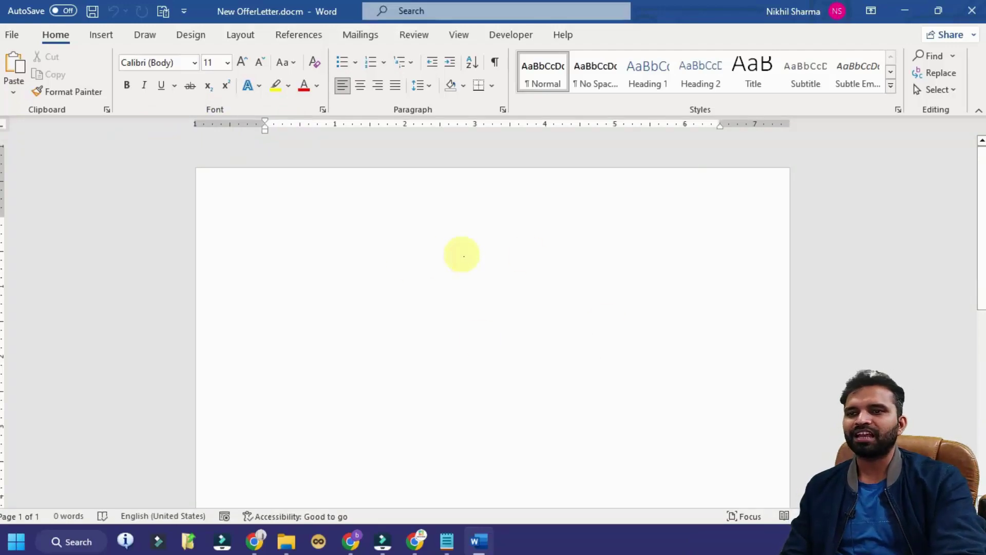
pyautogui.hotkey('alt', 'F8')
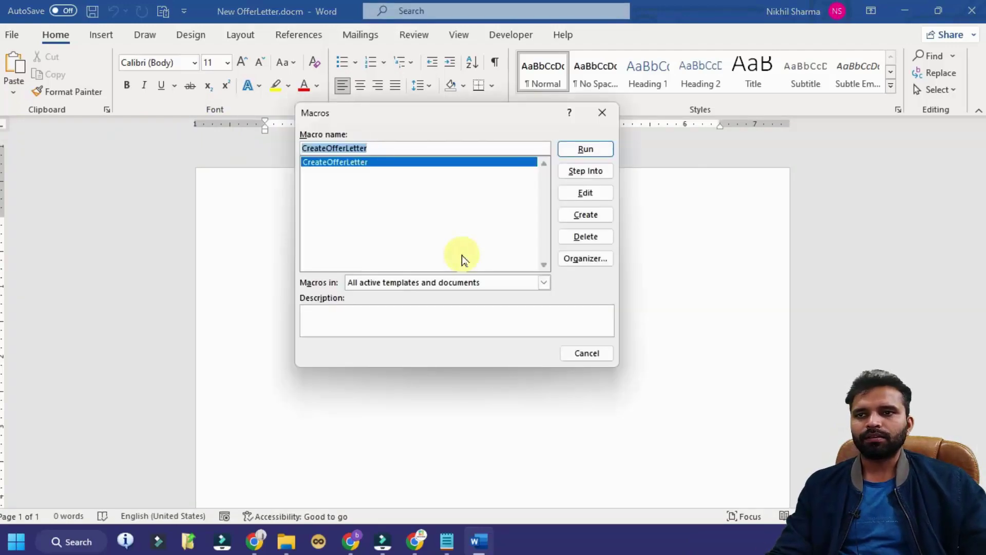
pyautogui.click(575, 150)
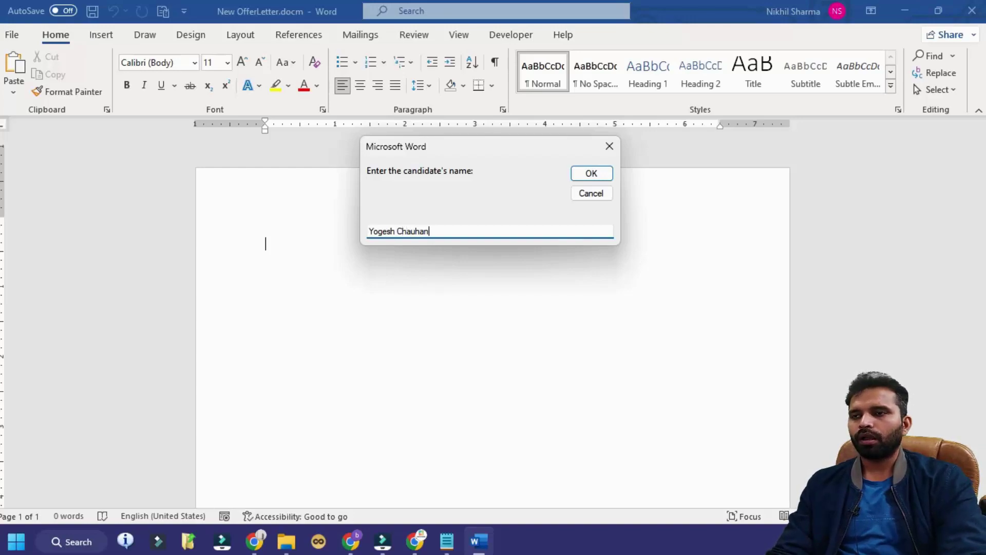
pyautogui.press('Return')
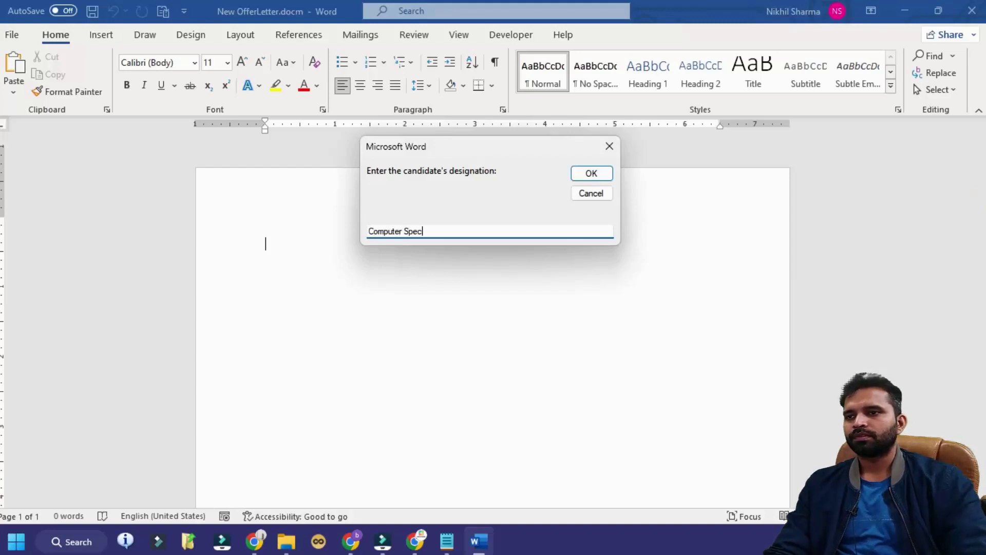
pyautogui.write('st')
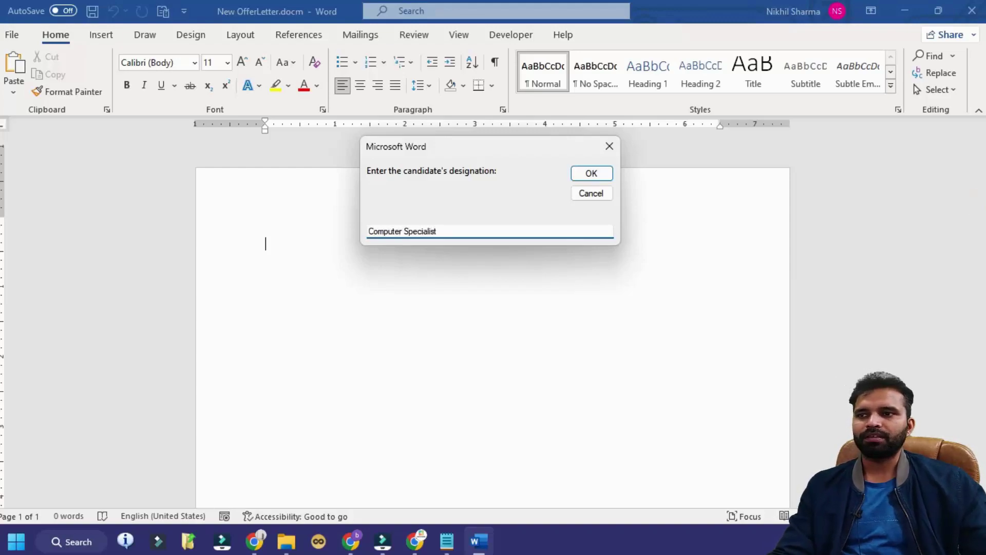
pyautogui.press('Return')
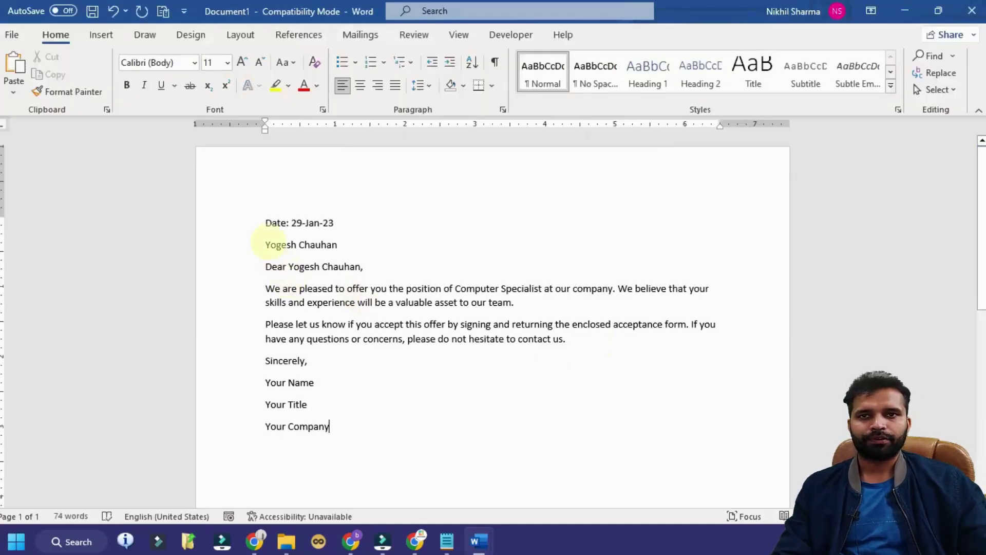
pyautogui.moveTo(266, 245); pyautogui.dragTo(431, 447)
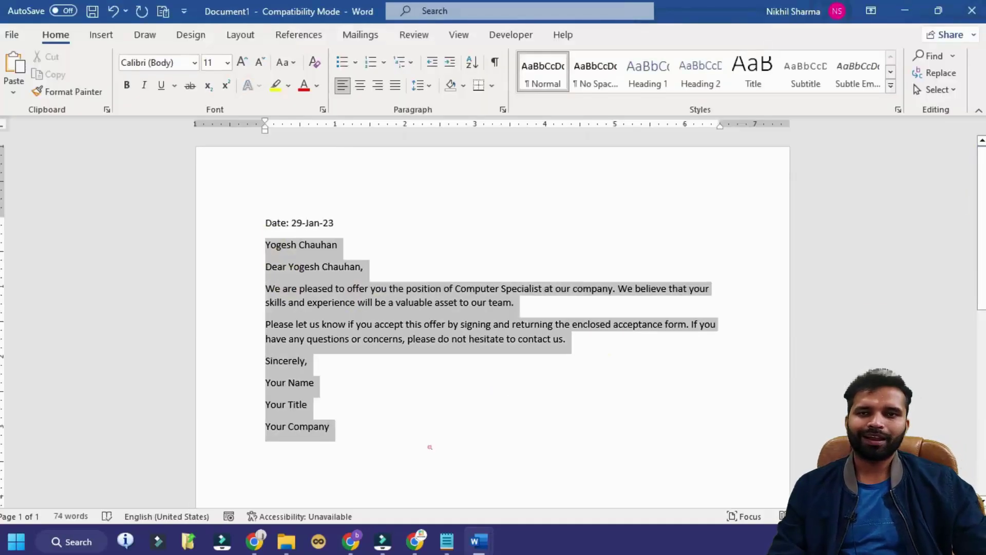
# - Close the generated Document1 letter without saving it
pyautogui.click(975, 21)
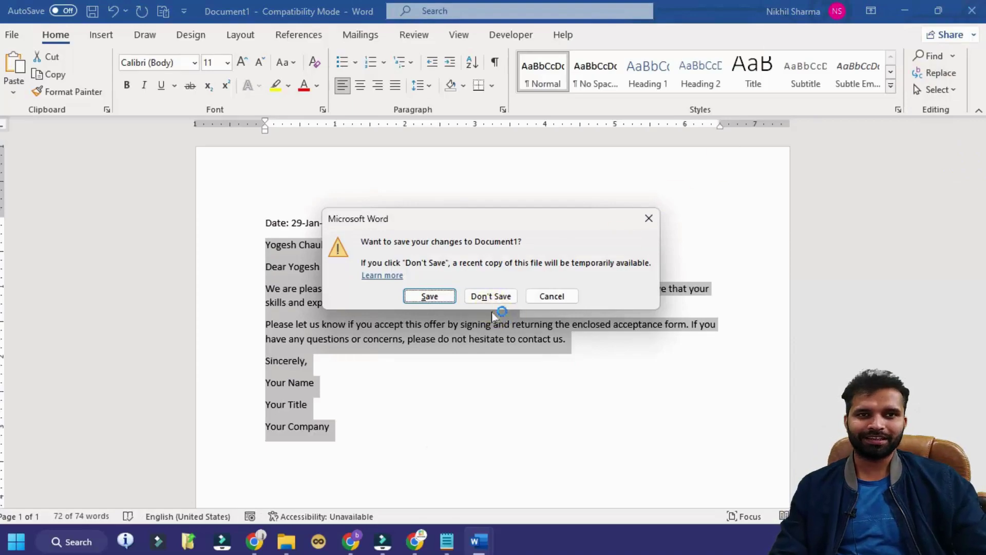
pyautogui.click(501, 298)
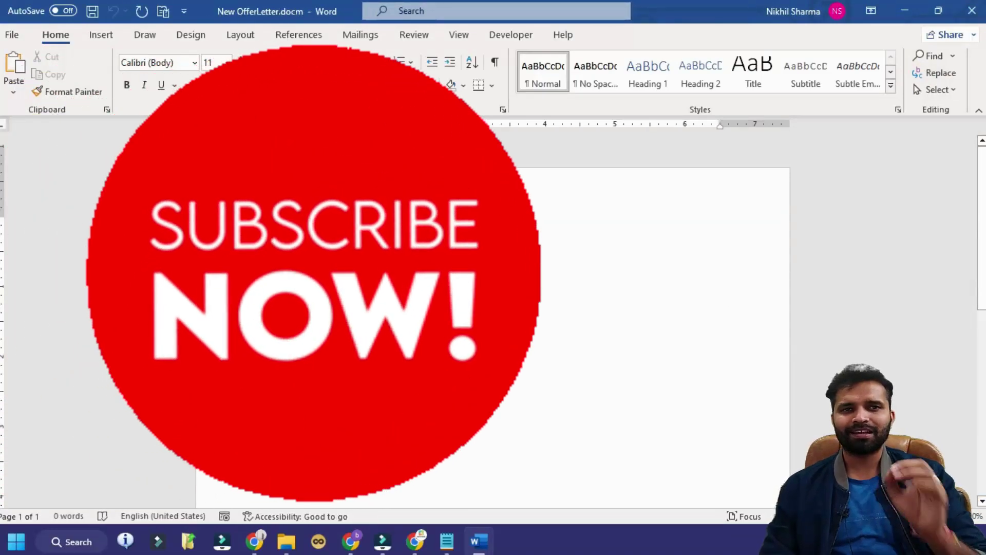